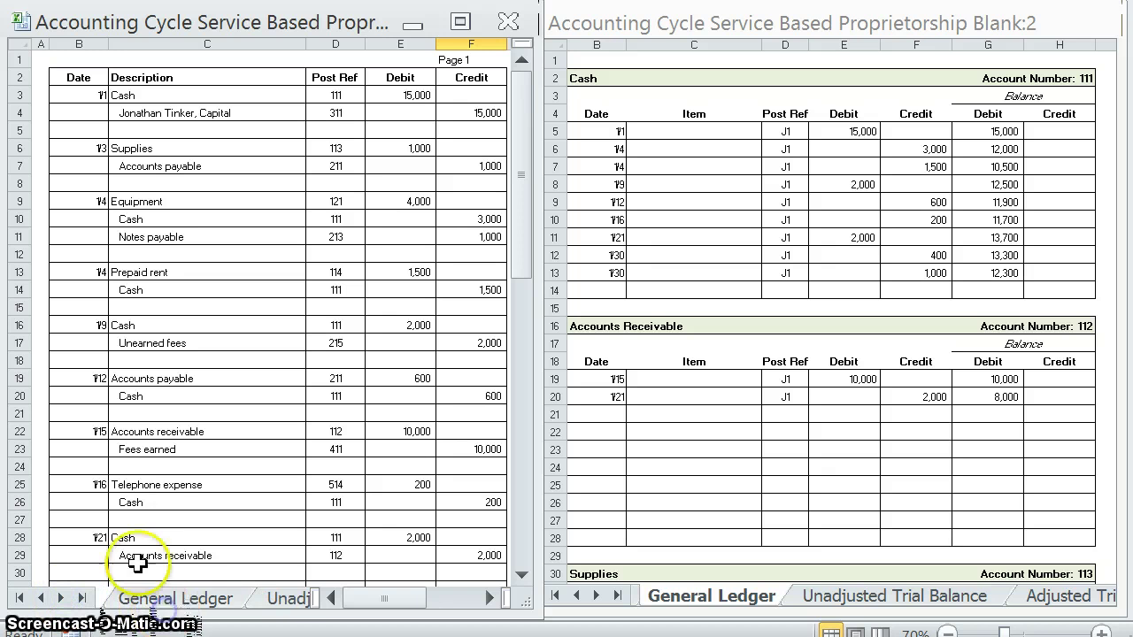
Show the General Ledger's Cash account in the left window and the Unadjusted Trial Balance in the right.
left_click(167, 605)
left_click(268, 126)
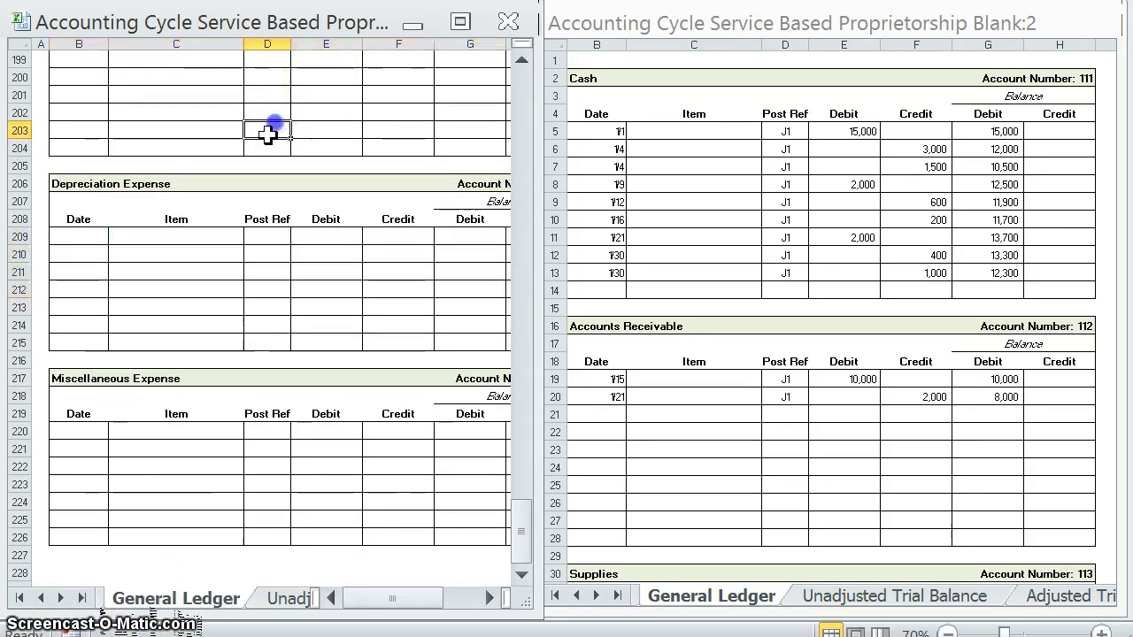
scroll(293, 124, "up", 20)
left_click(265, 166)
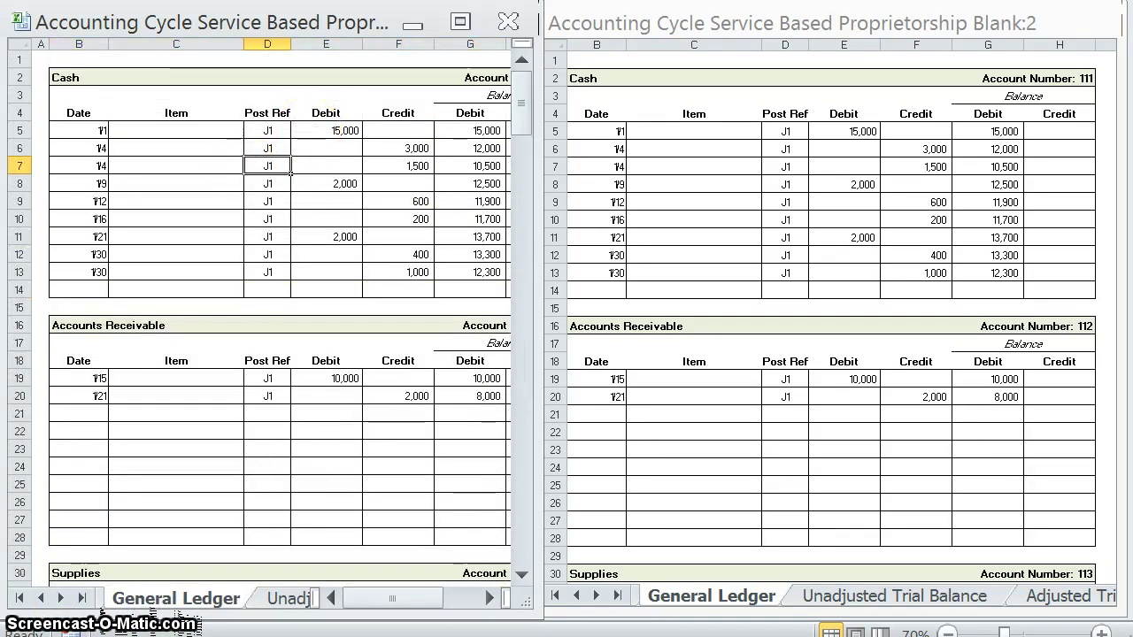
left_click(805, 599)
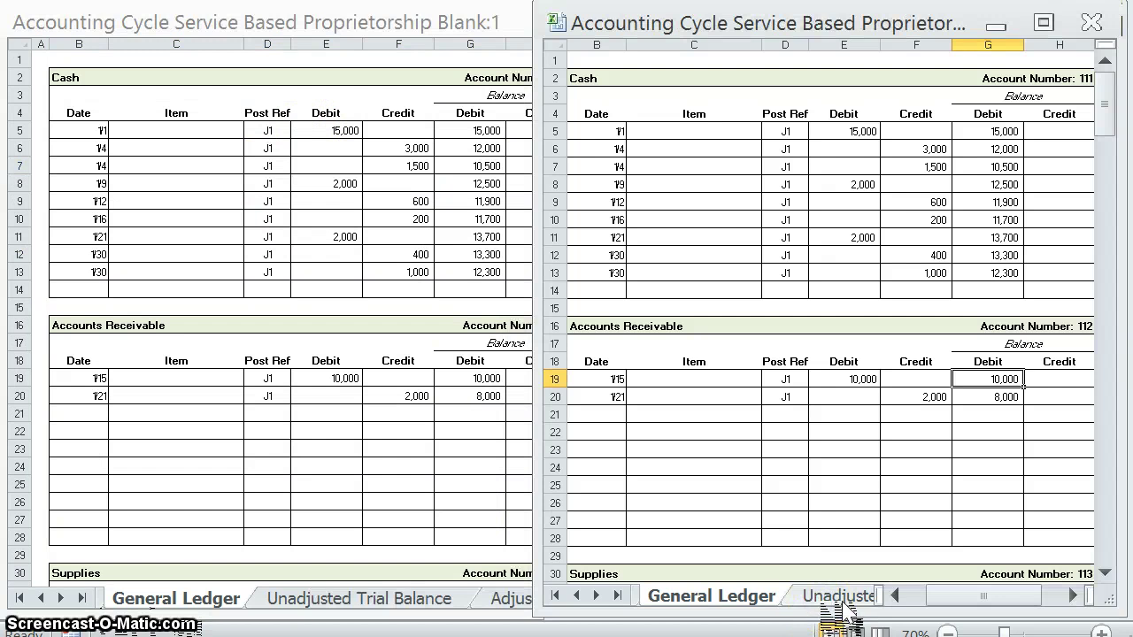
left_click(832, 600)
left_click(779, 259)
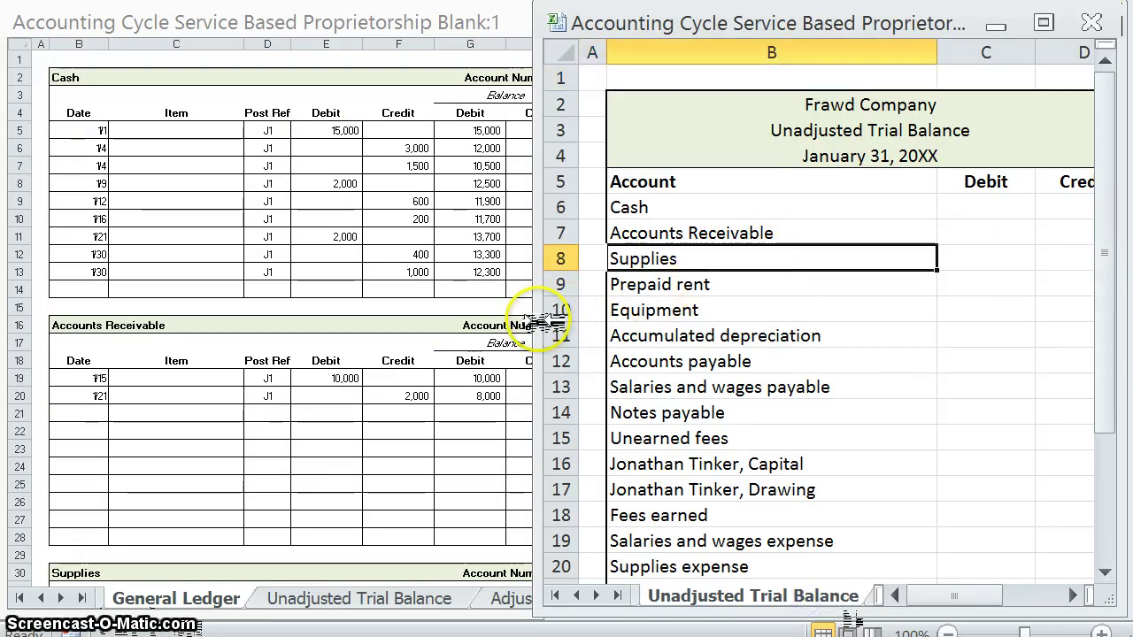
left_click(404, 278)
left_click(492, 600)
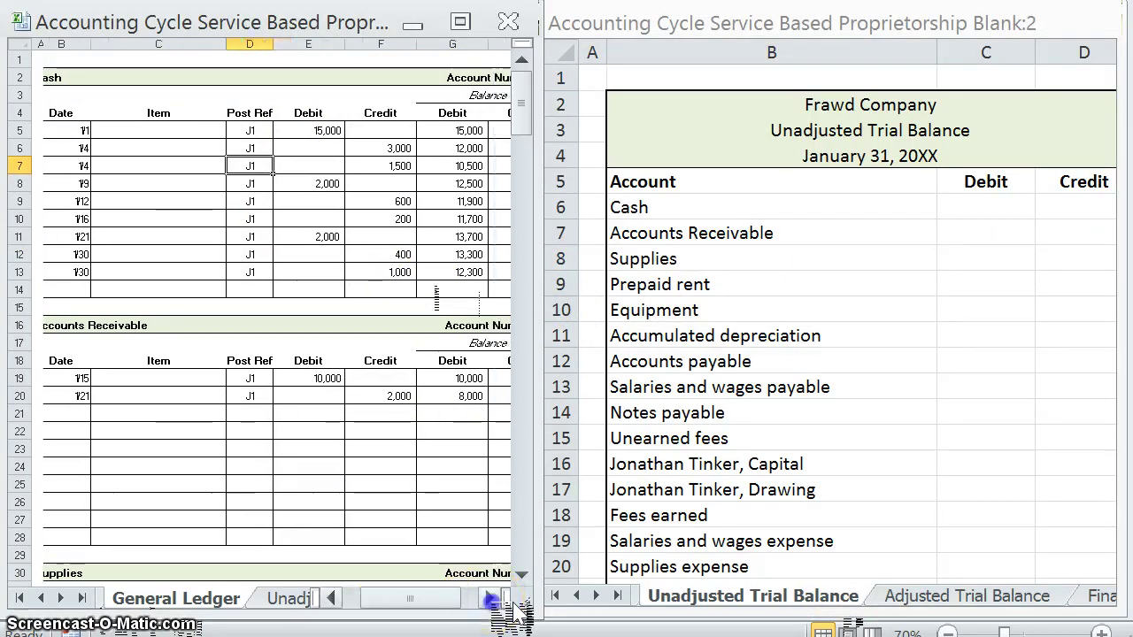
left_click(493, 600)
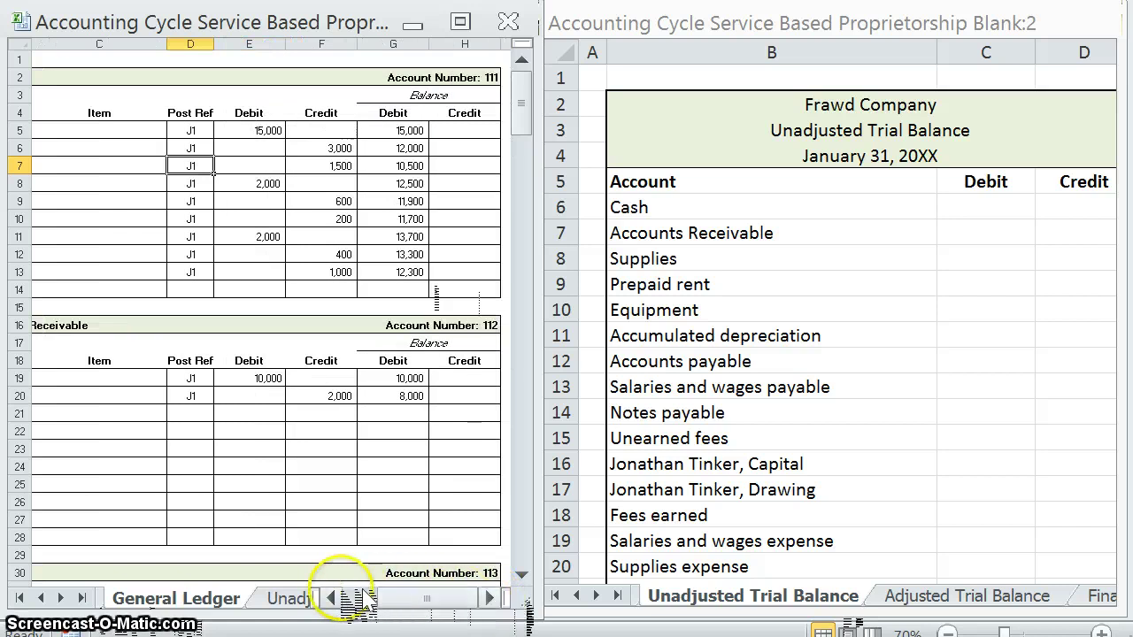
left_click(332, 598)
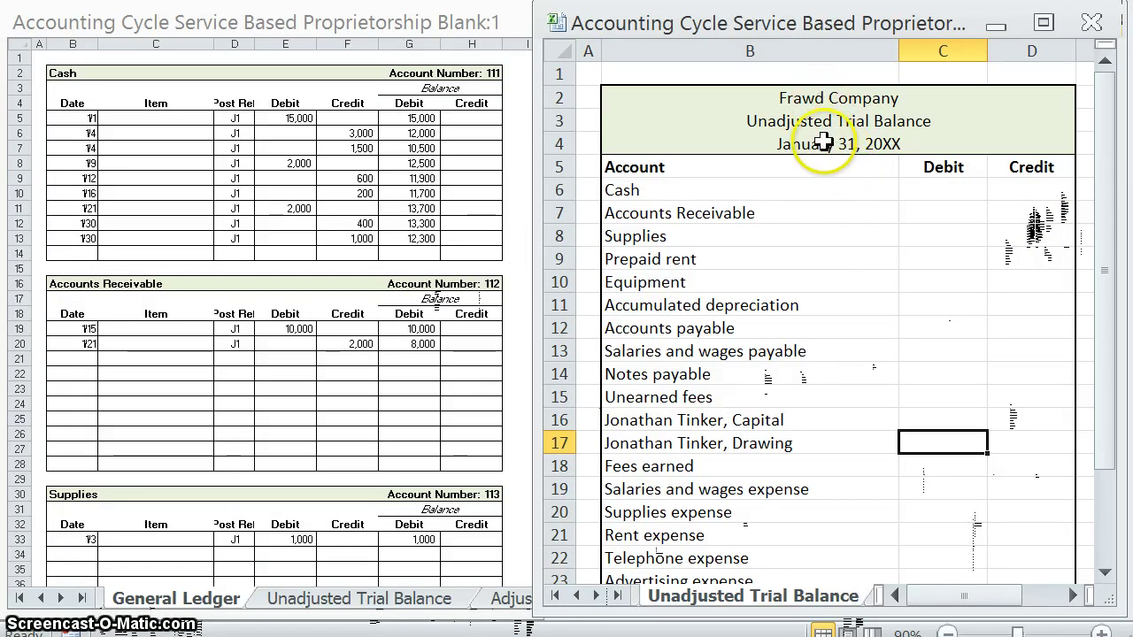
left_click(832, 97)
left_click(837, 121)
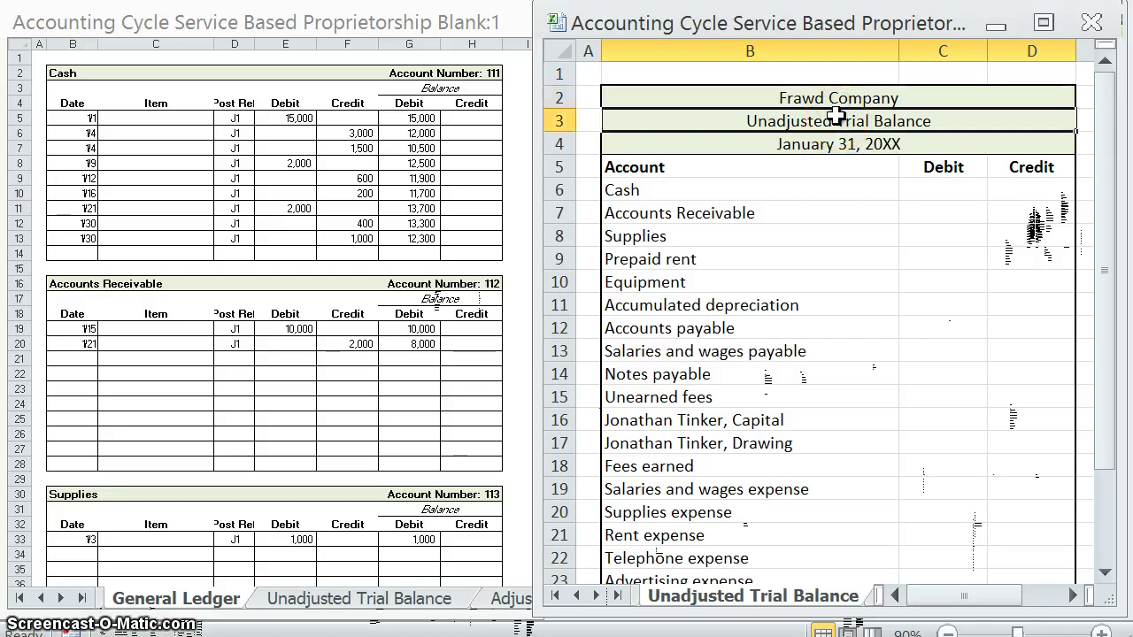
left_click(814, 145)
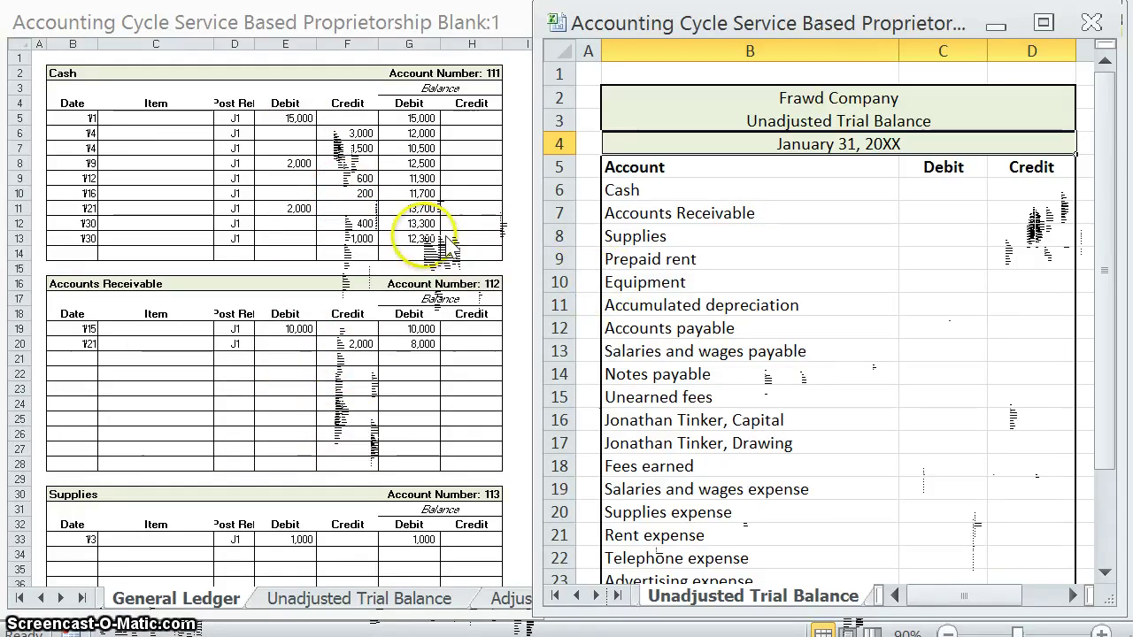
Enter the Cash debit of 12,300 and the Accounts Receivable debit of 8,000.
key("ctrl+F6")
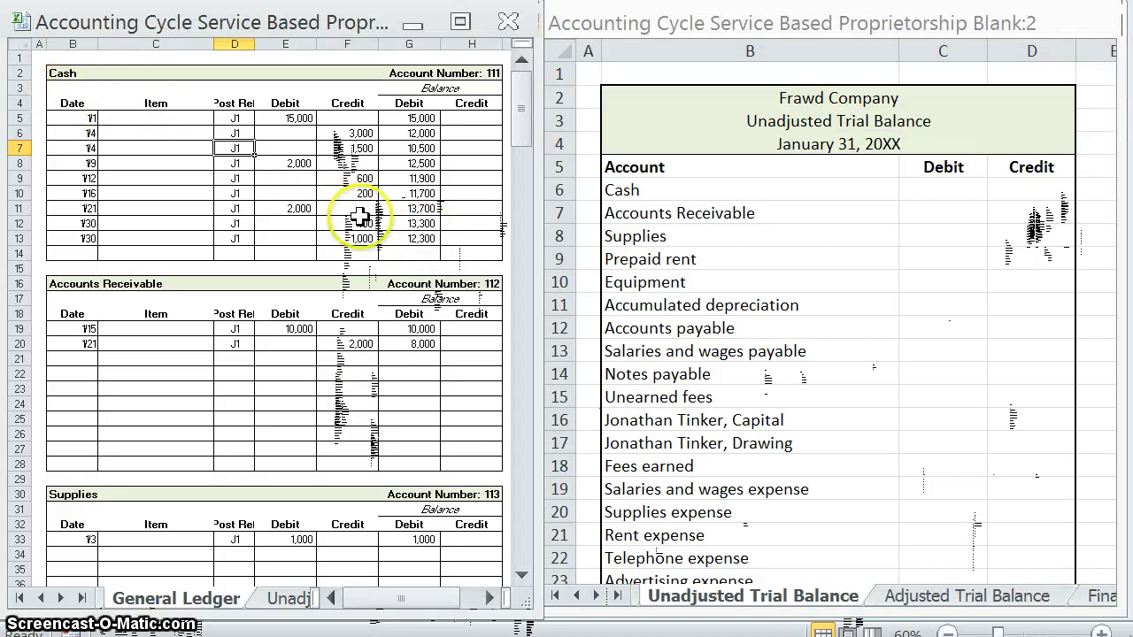
left_click(933, 188)
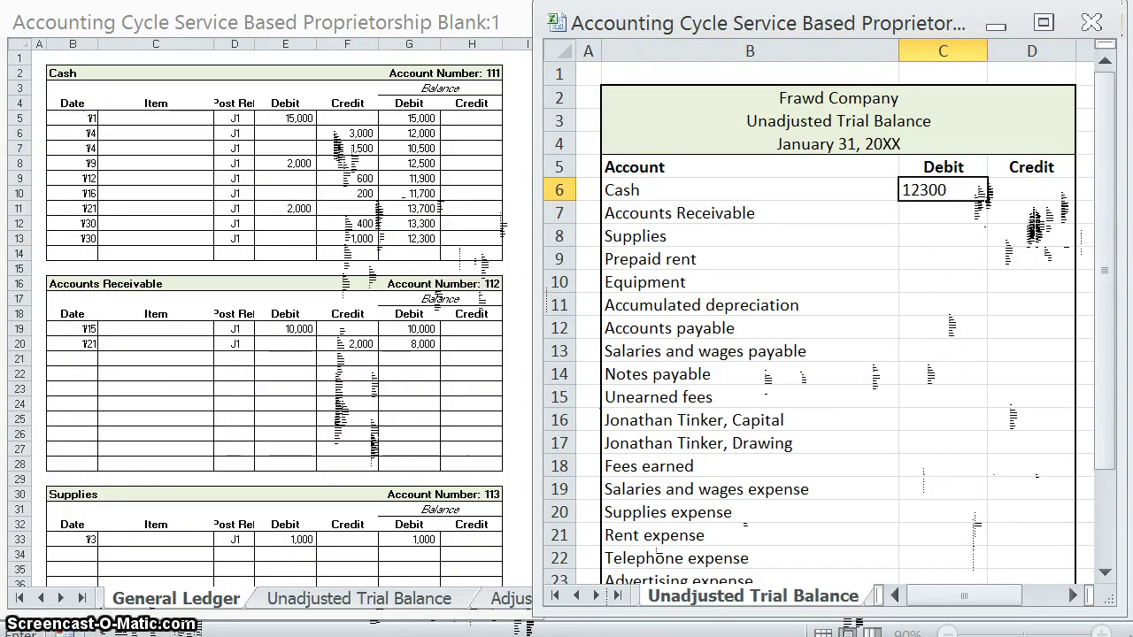
key("Return")
type("8,00")
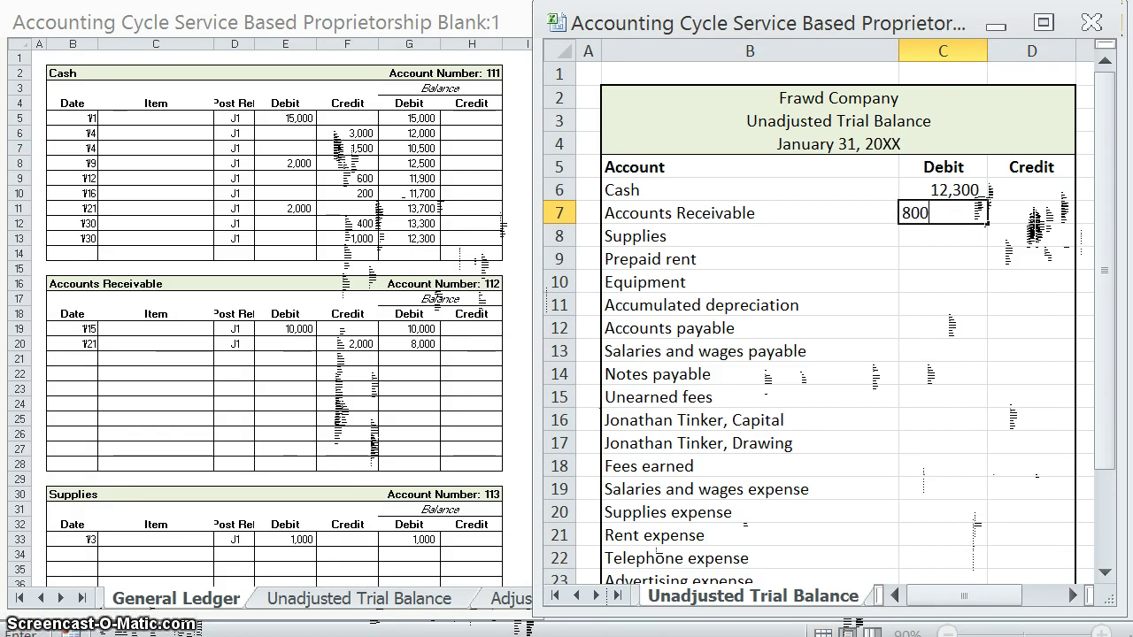
type("0")
key("Return")
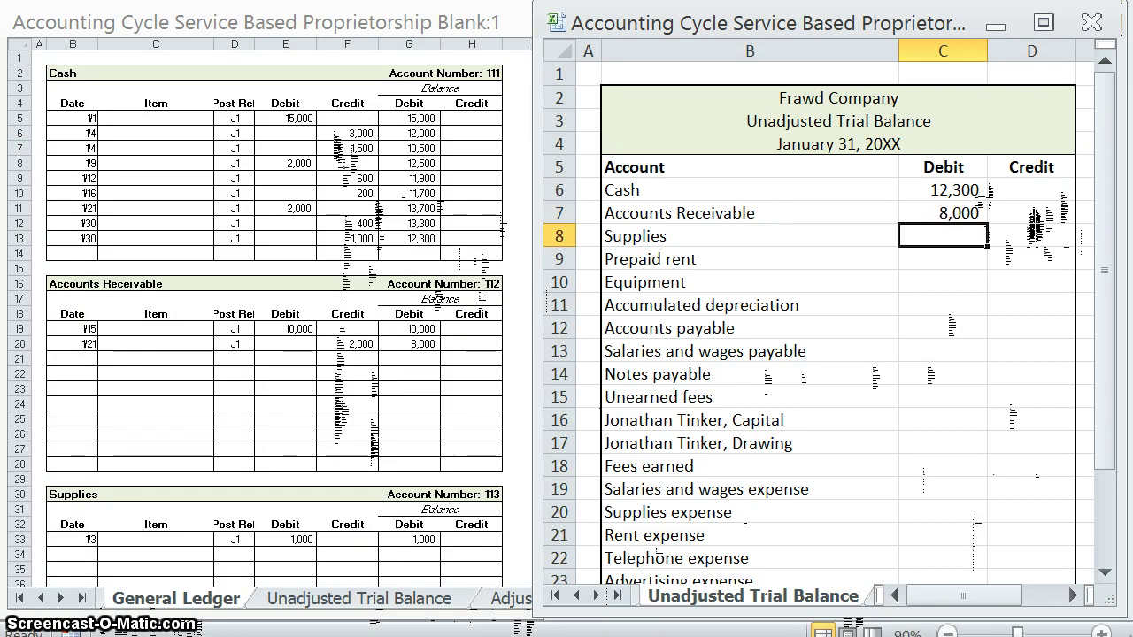
After checking the ledger, enter the Supplies debit of 1,000 and the Prepaid rent debit of 1,500.
left_click(328, 469)
scroll(329, 468, "down", 3)
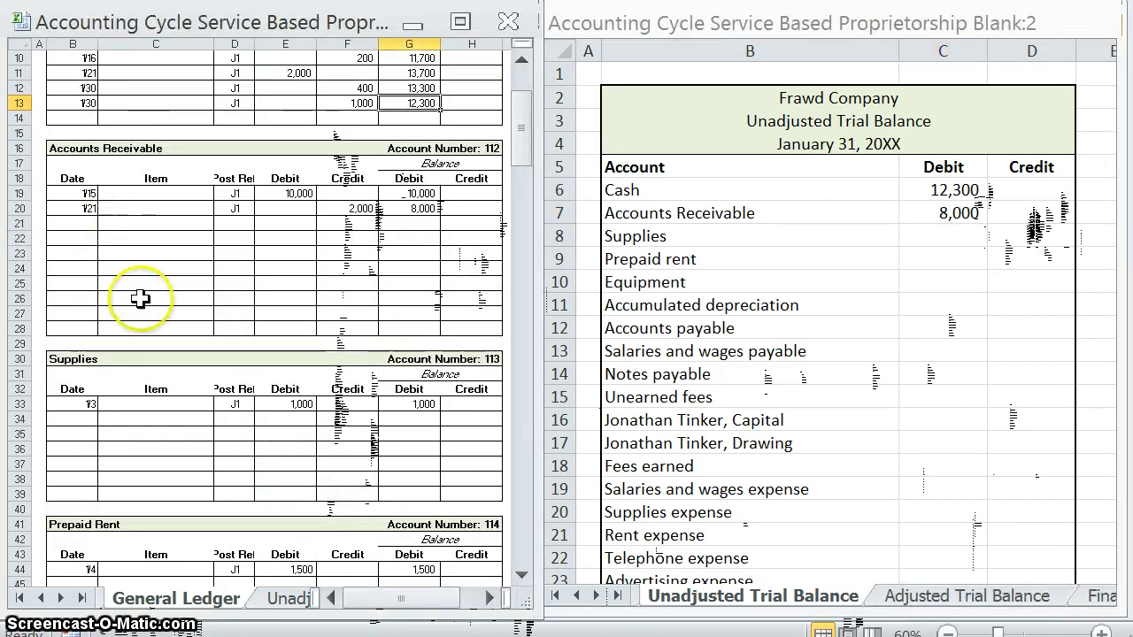
left_click(914, 234)
type("1,0")
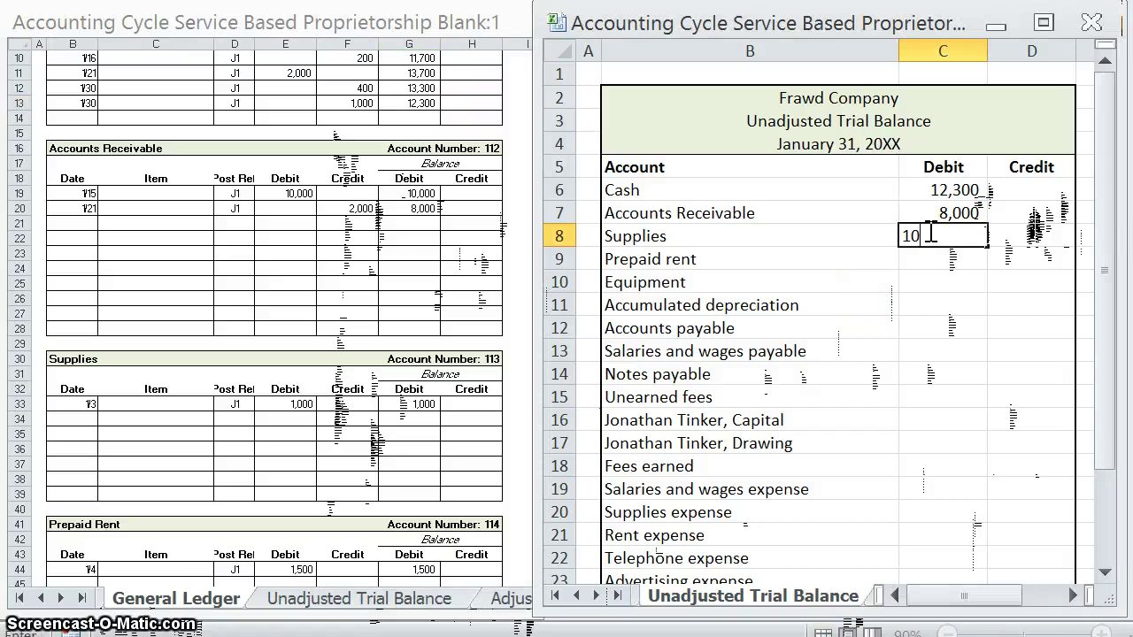
type("00")
key("Return")
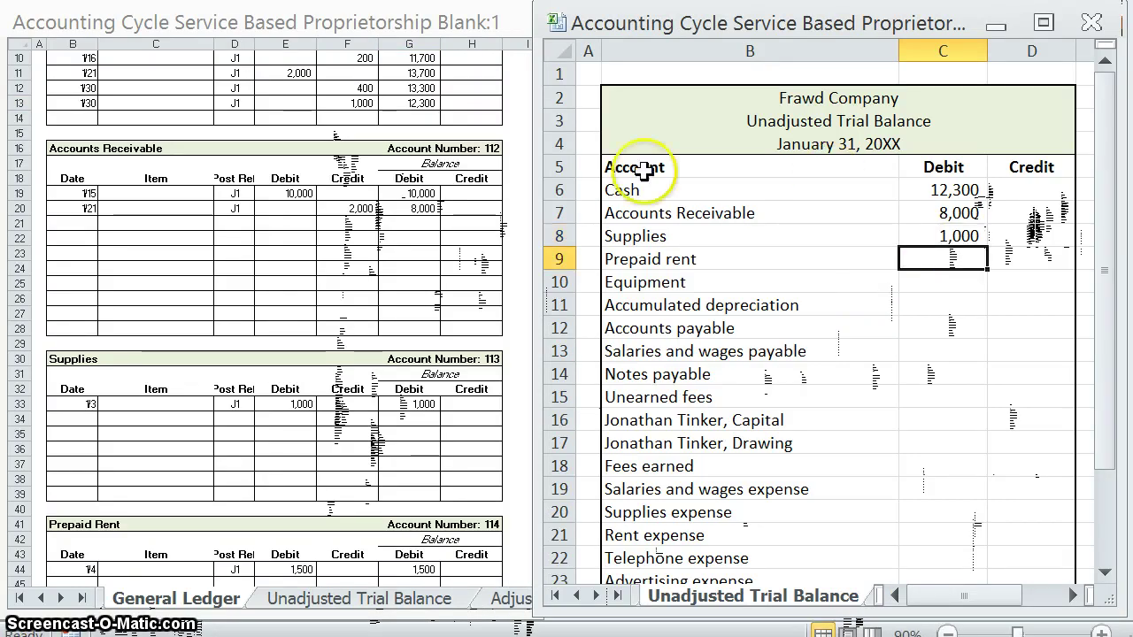
left_click(212, 465)
scroll(203, 461, "down", 6)
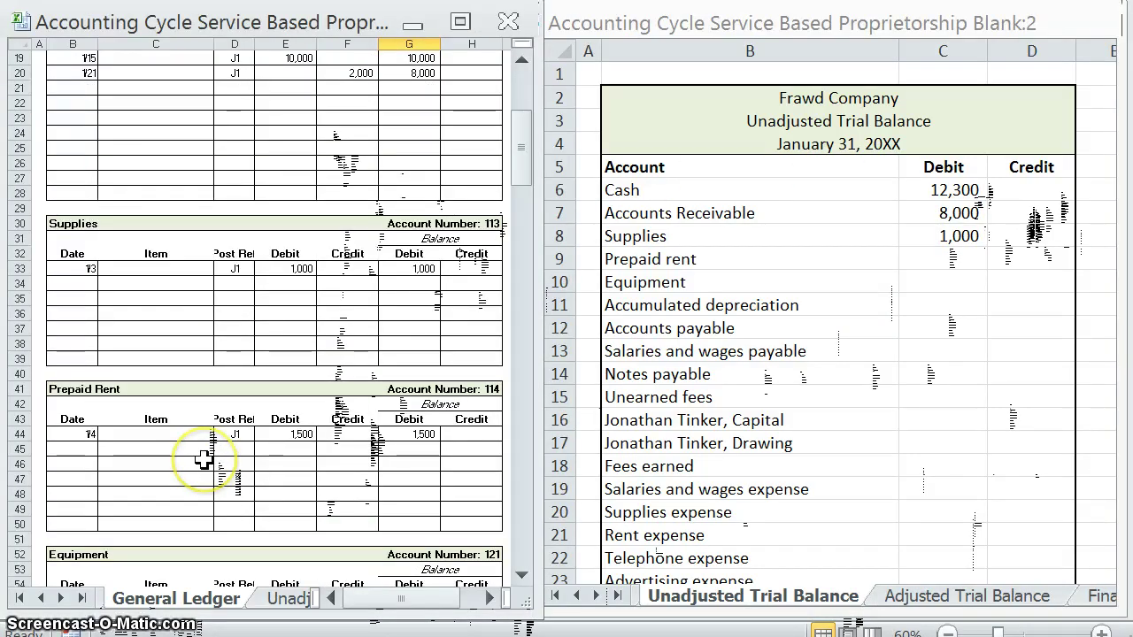
left_click(914, 256)
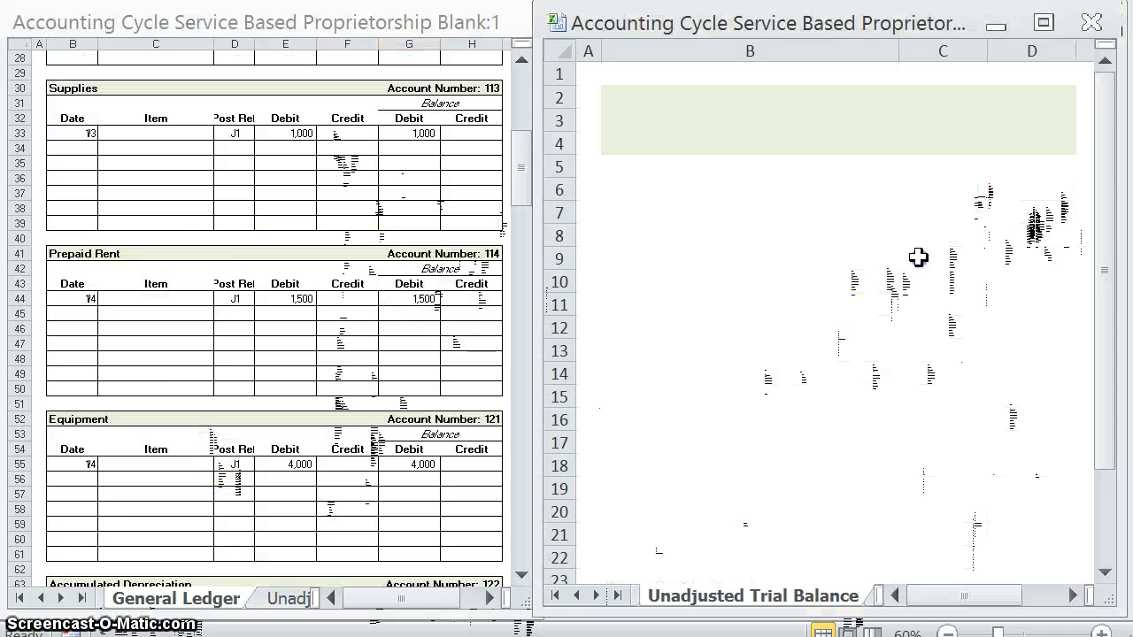
type("1500")
key("Return")
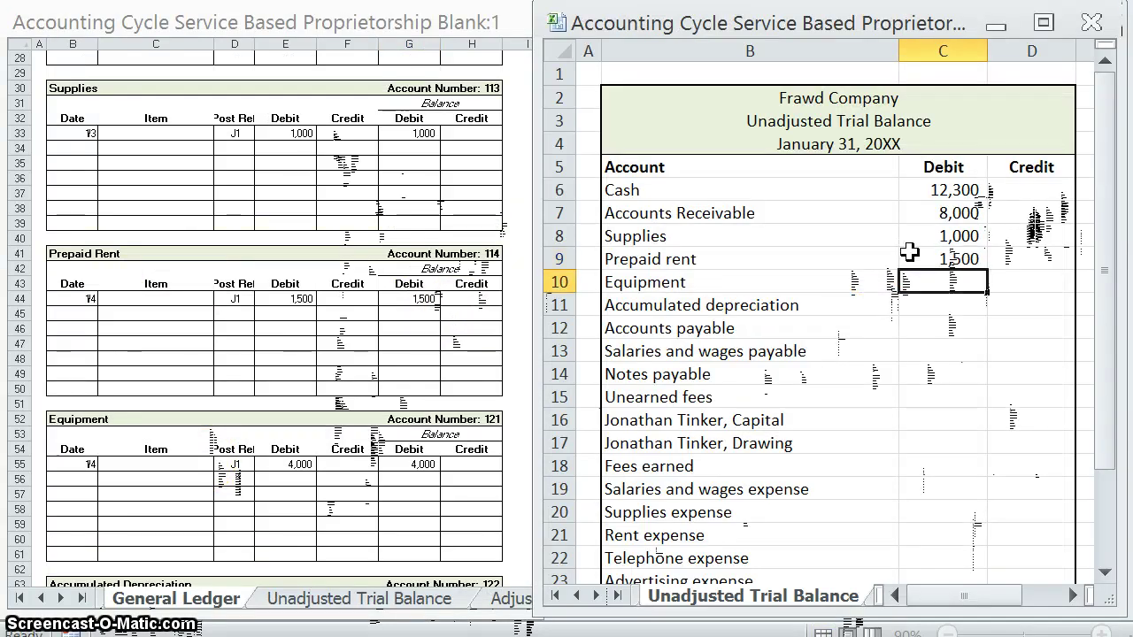
Enter the Equipment debit of 4,000 in C10.
type("4000")
key("Return")
left_click(425, 455)
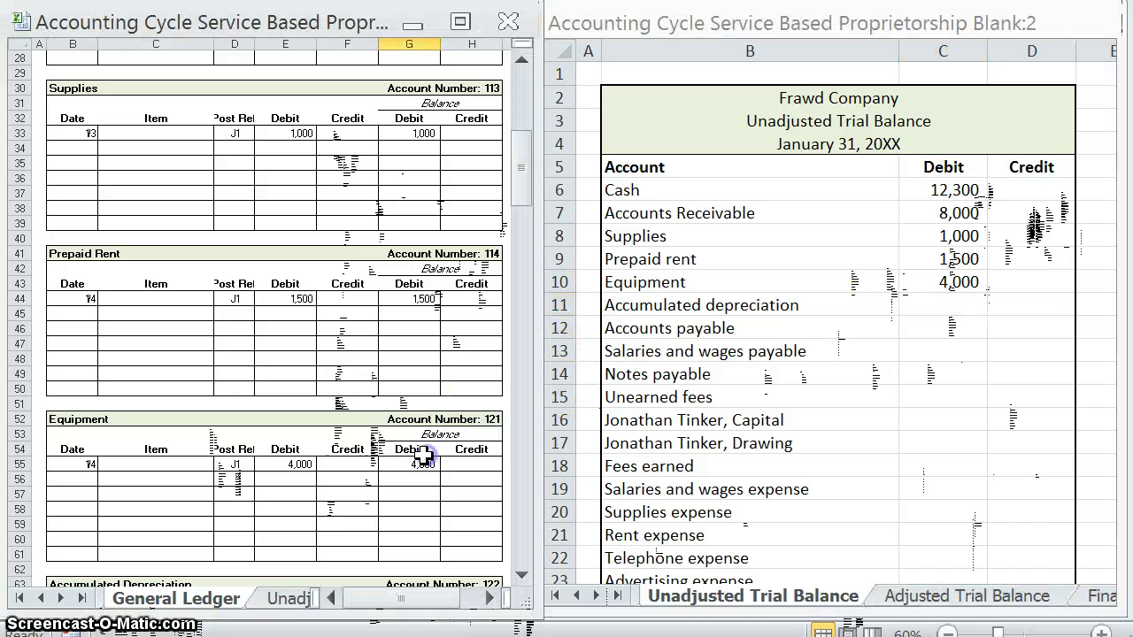
scroll(424, 455, "down", 6)
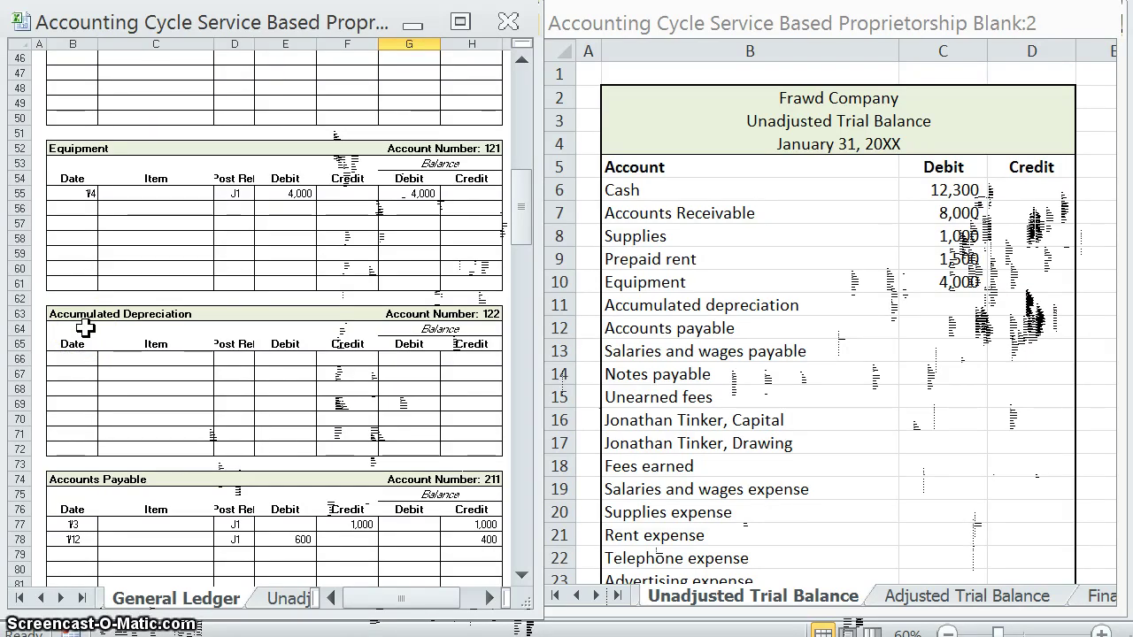
Enter a zero credit for Accumulated depreciation in the trial balance.
left_click(928, 304)
left_click(1012, 301)
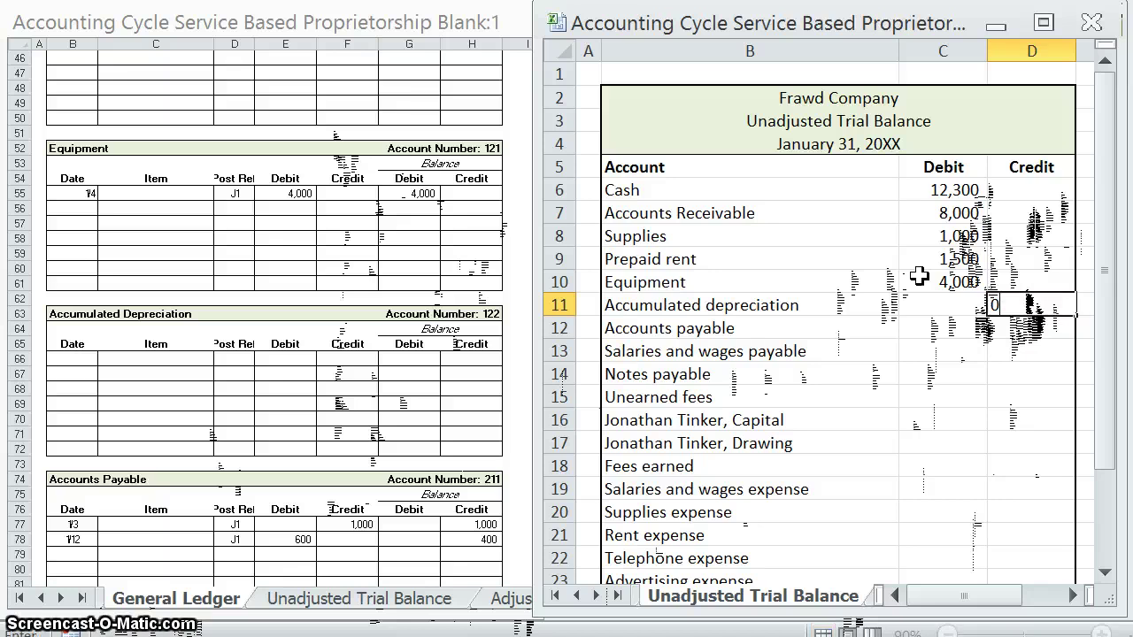
key("Return")
left_click(1018, 305)
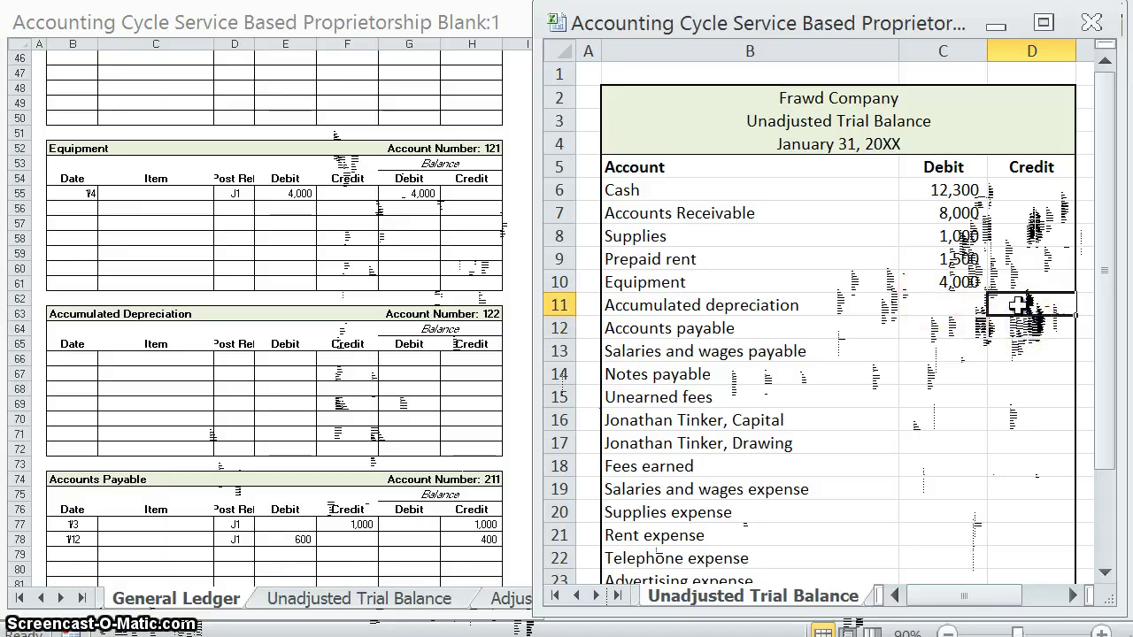
Enter the Accounts payable credit of 400 from the ledger.
left_click(759, 325)
left_click(409, 425)
scroll(420, 429, "down", 3)
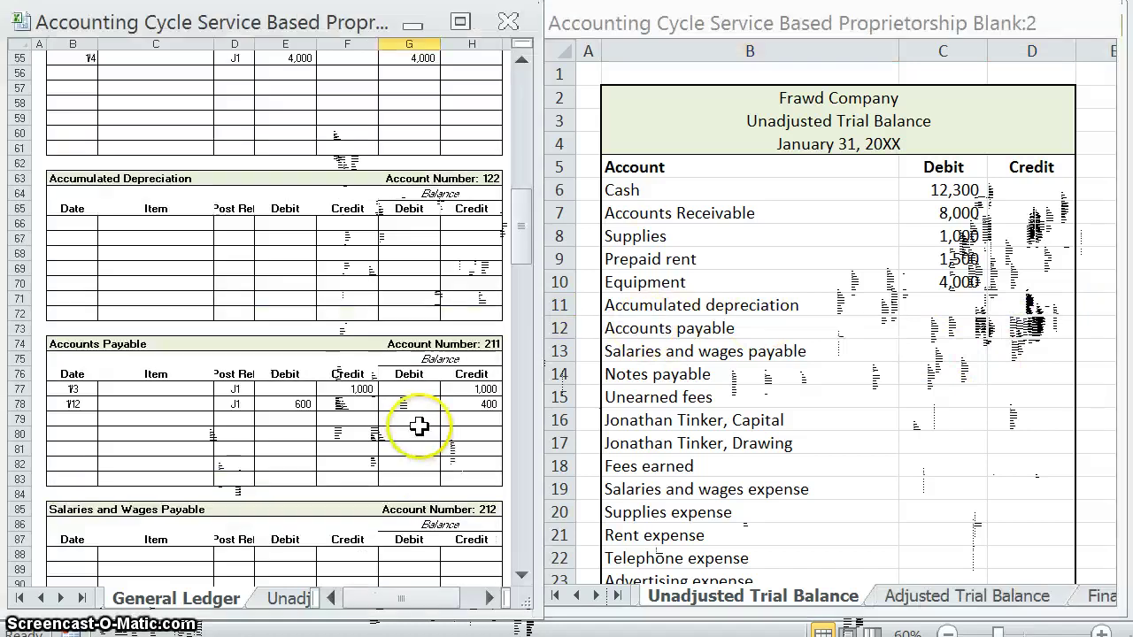
left_click(1027, 328)
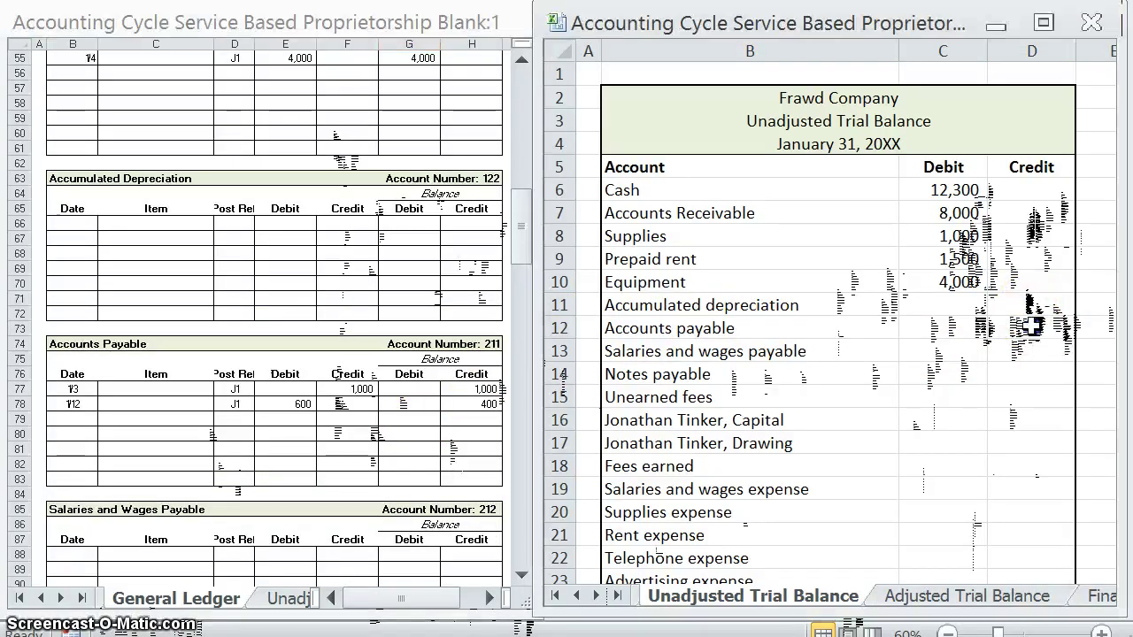
left_click(1016, 301)
key("Return")
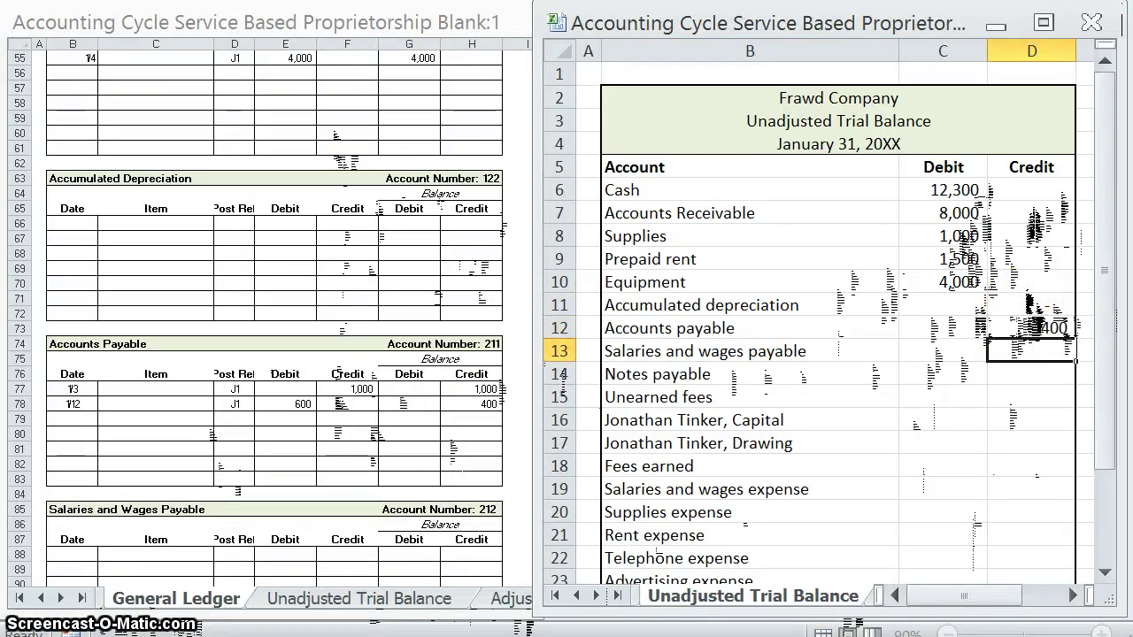
Check Salaries and wages payable in the ledger and enter the Notes payable credit of 1,000.
left_click(370, 542)
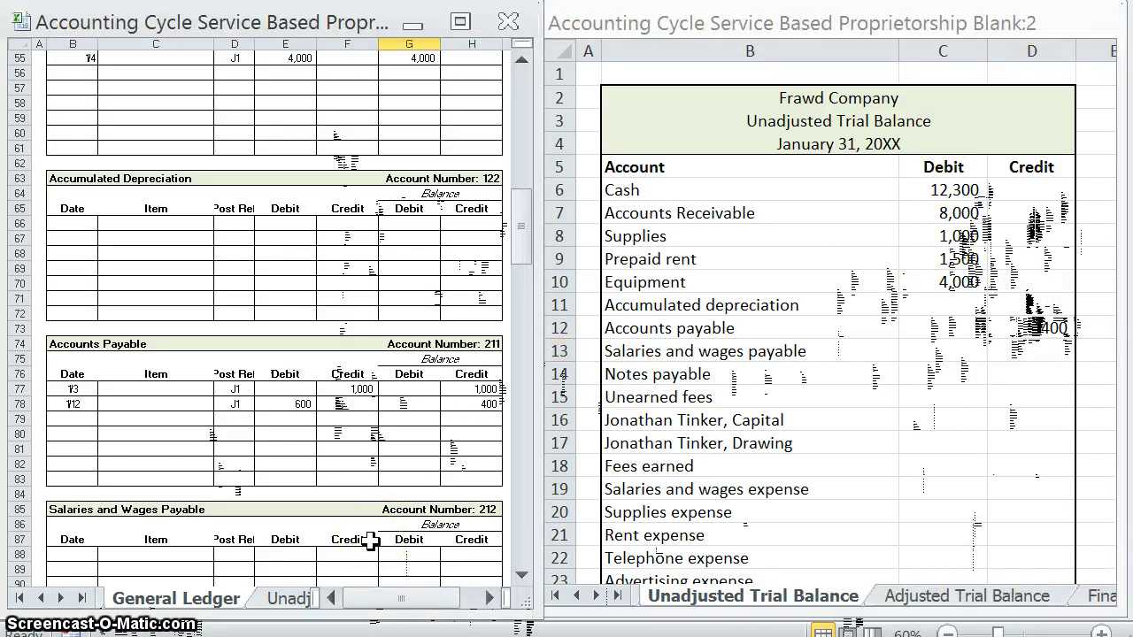
scroll(370, 542, "up", 14)
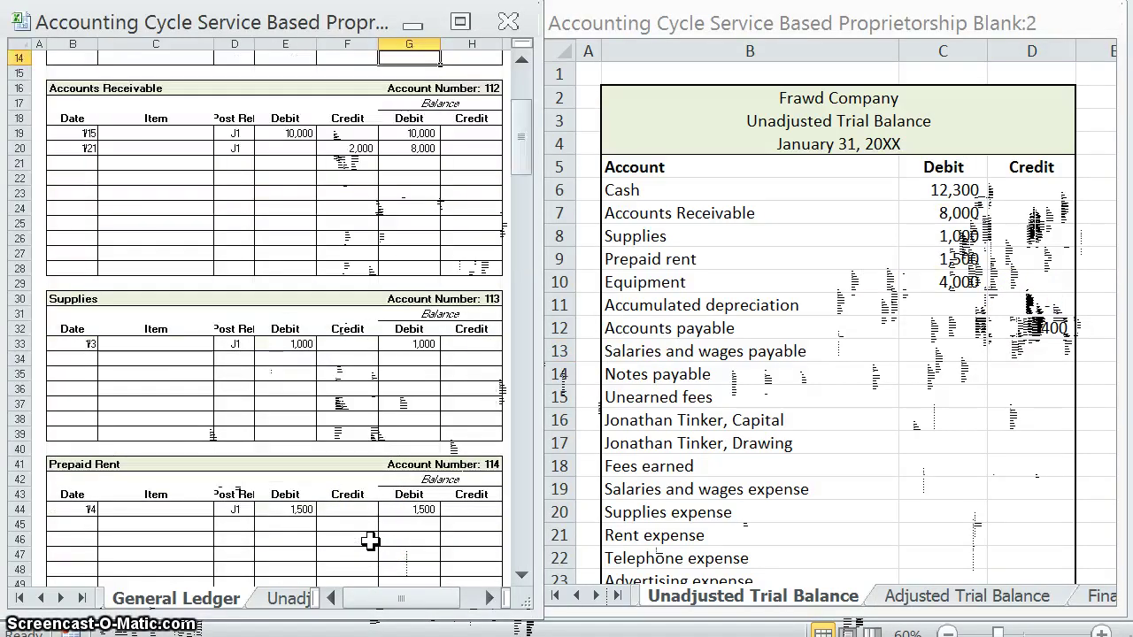
scroll(251, 435, "down", 12)
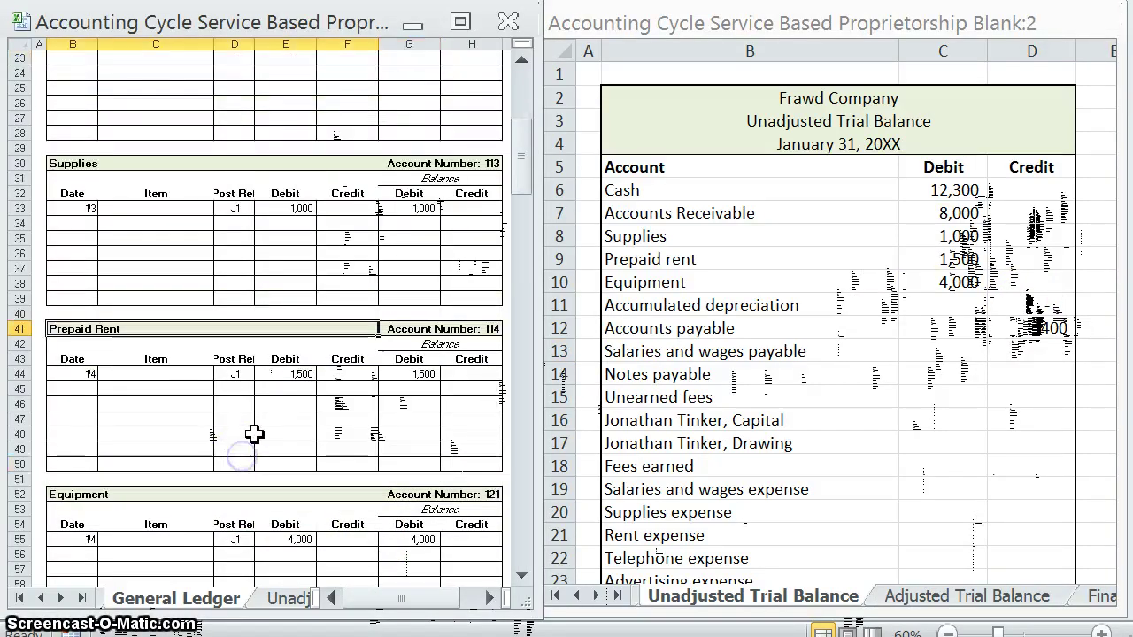
scroll(247, 436, "down", 9)
left_click(447, 227)
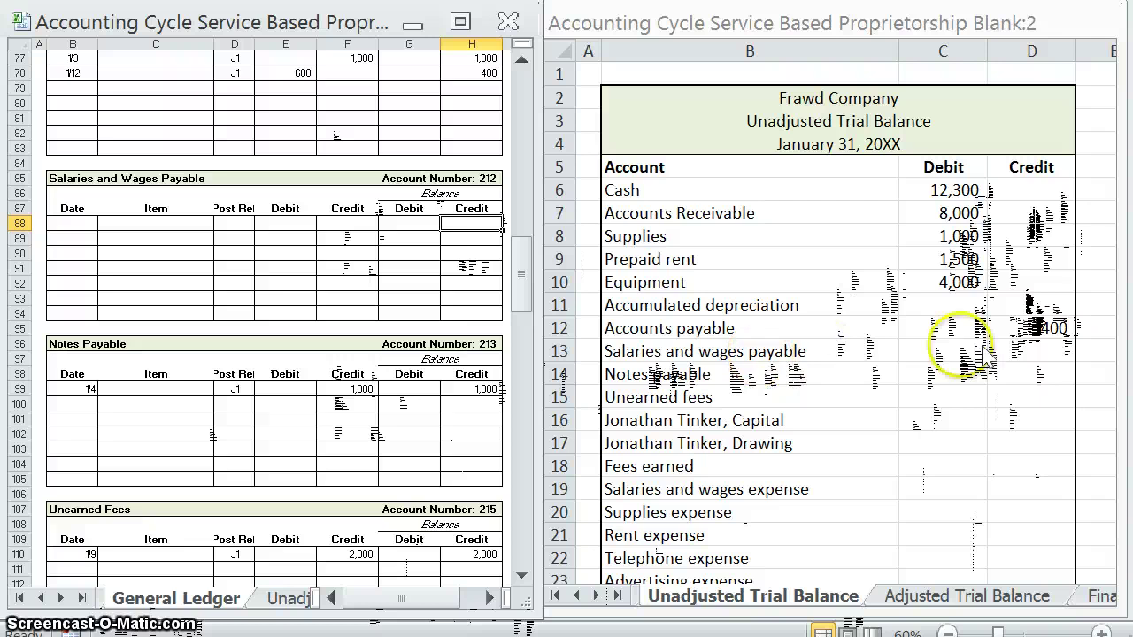
left_click(1029, 351)
left_click(1032, 373)
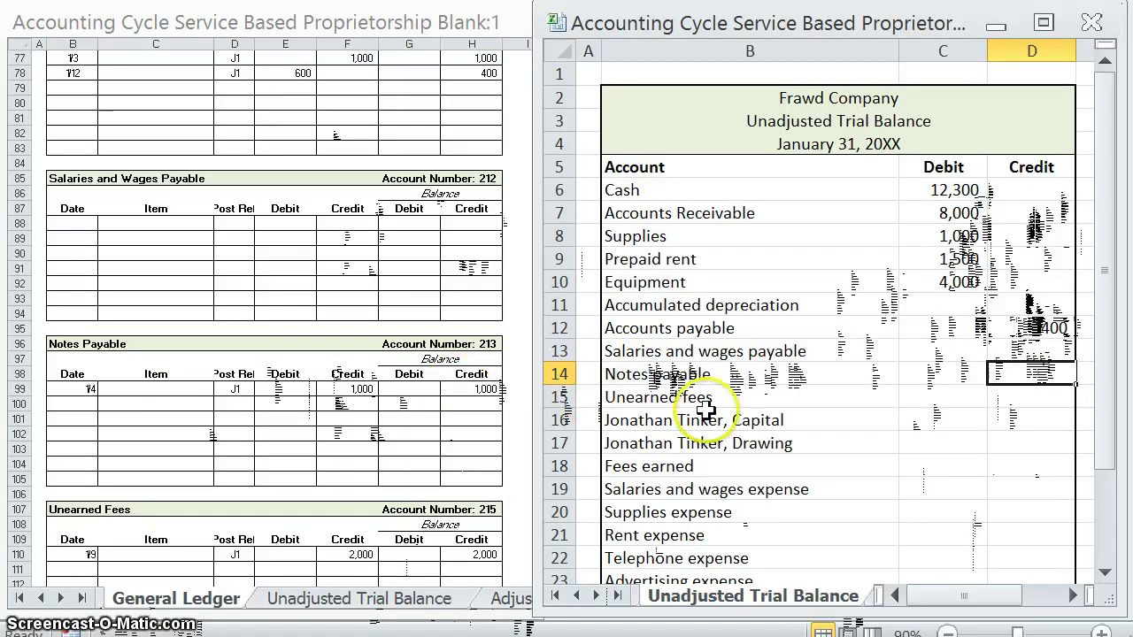
key("Return")
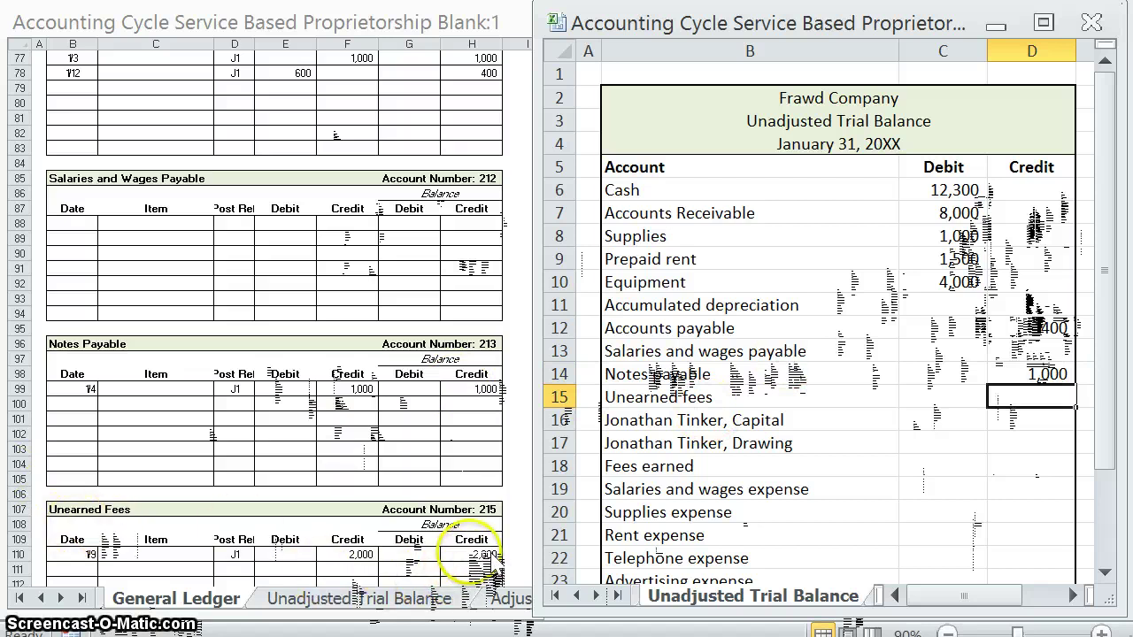
Enter the Unearned fees credit of 2,000 and the owner's capital credit of 15,000.
type("2,000")
key("Return")
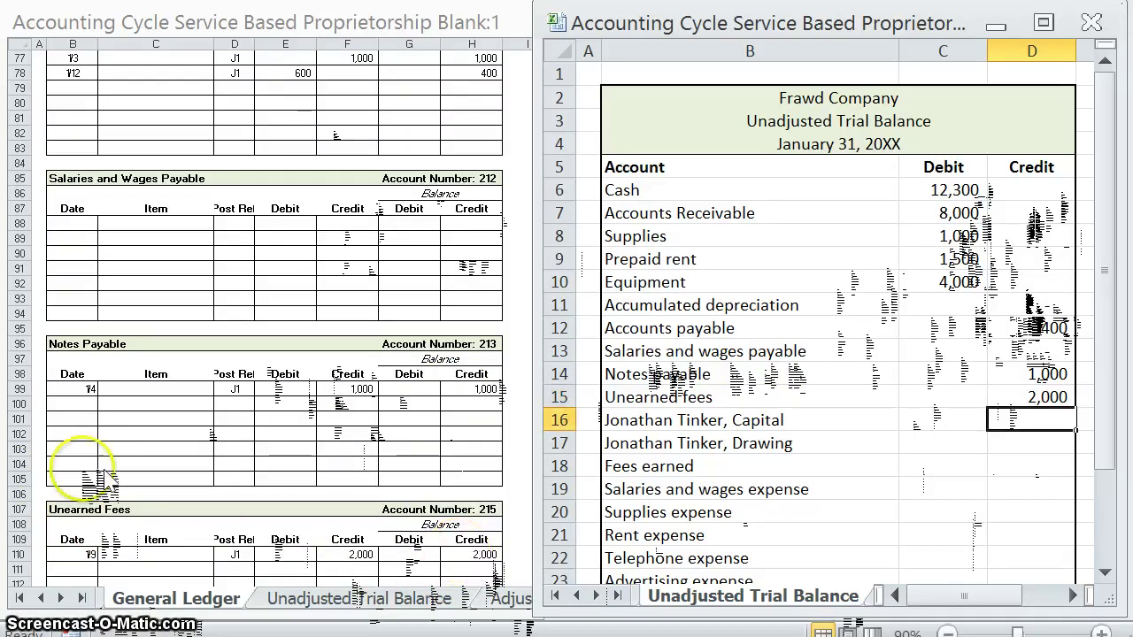
left_click(162, 455)
scroll(166, 454, "down", 3)
scroll(166, 454, "down", 9)
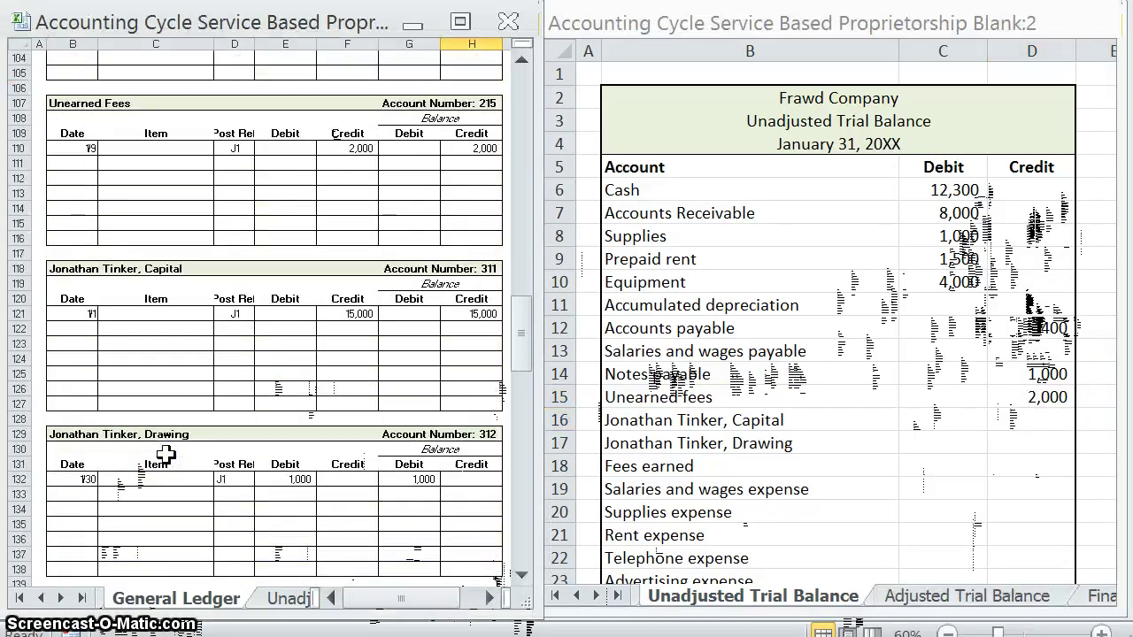
left_click(872, 389)
type("15,000")
key("Return")
Enter the Drawing debit of 1,000 and the Fees earned credit of 10,000.
key("Left")
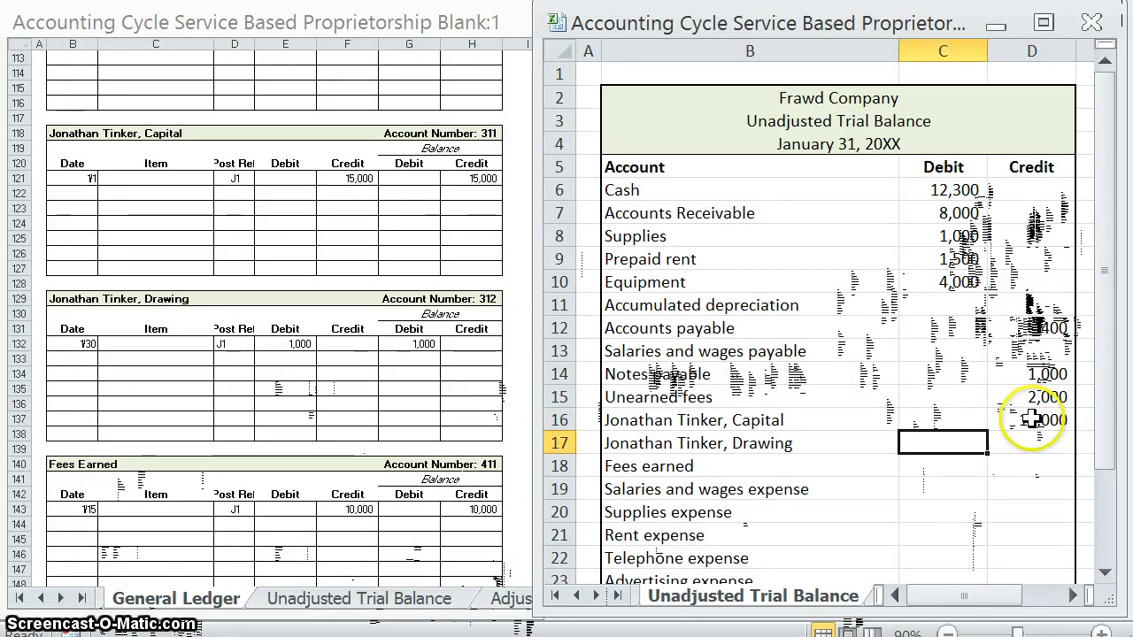
type("1000")
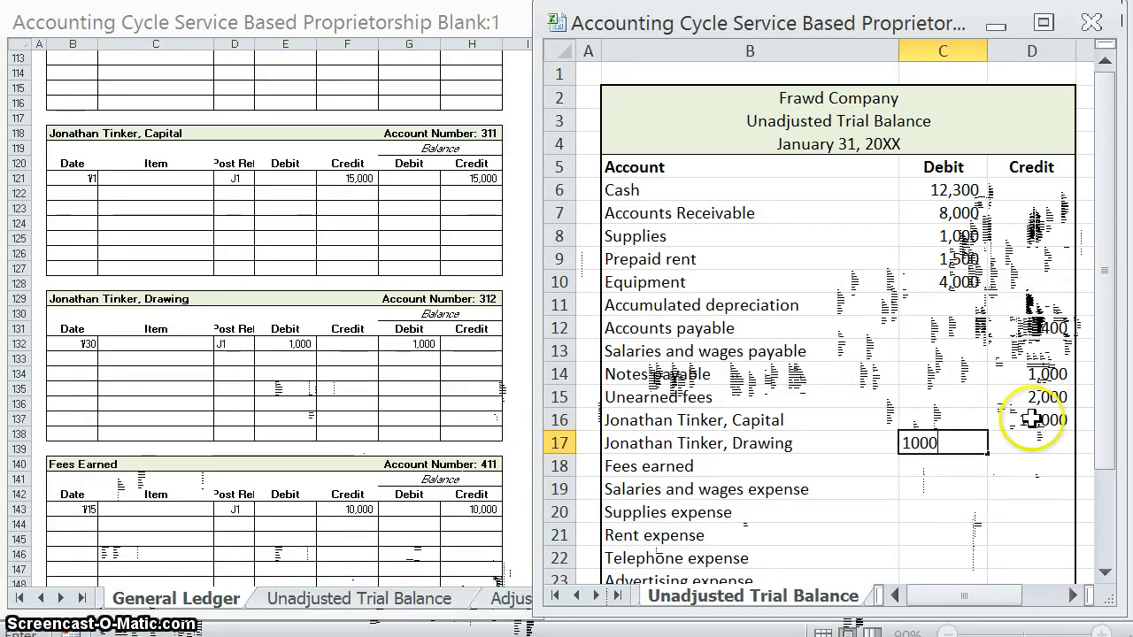
key("Return")
left_click(1005, 462)
type("10")
key("Return")
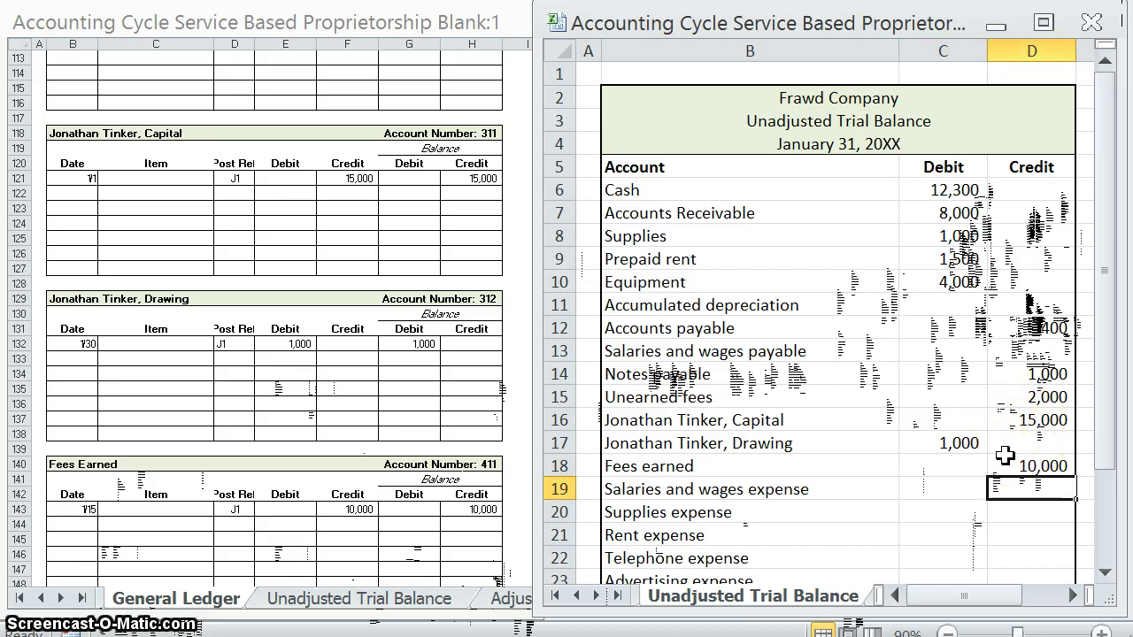
left_click(392, 459)
scroll(389, 458, "down", 6)
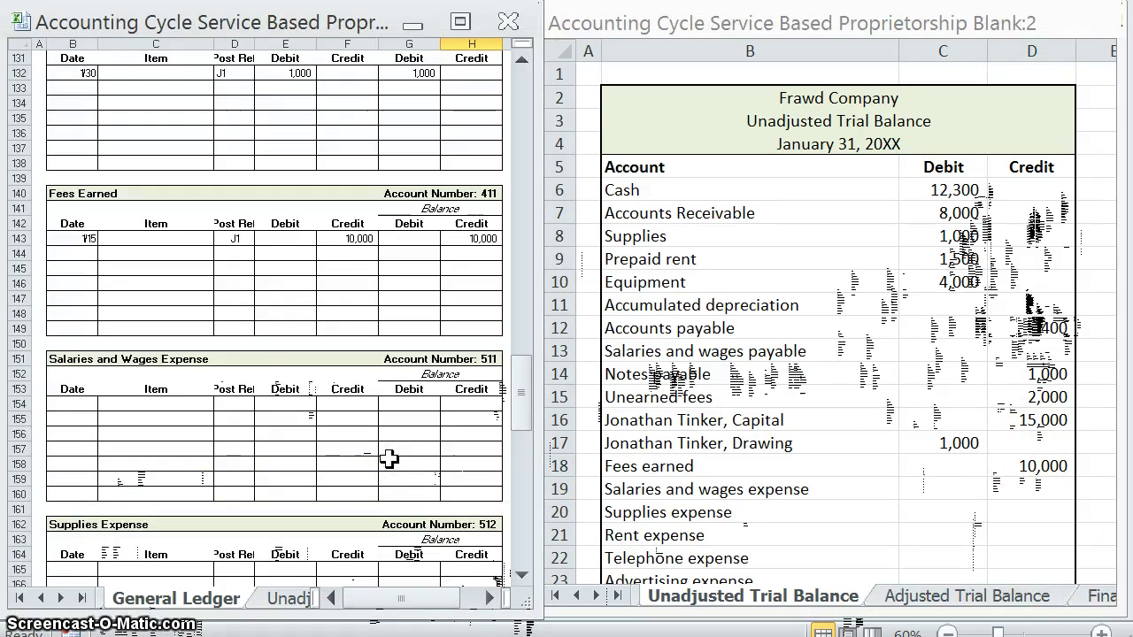
Enter a zero Salaries and wages expense debit and pass the Supplies expense row.
left_click(929, 482)
left_click(926, 487)
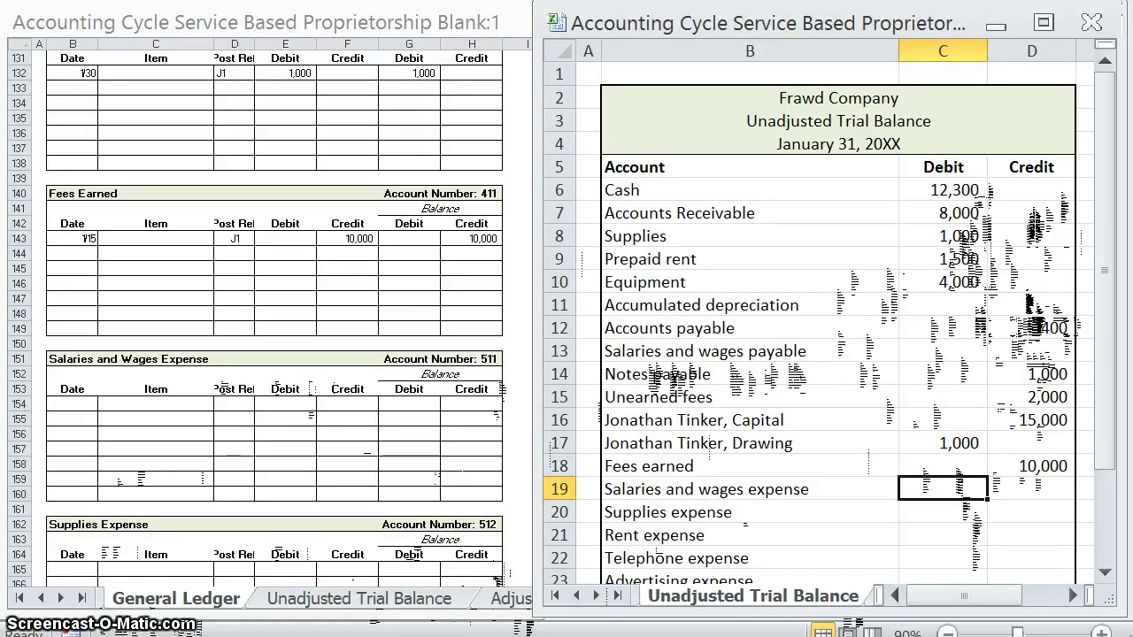
type("0")
key("Return")
left_click(316, 413)
scroll(316, 412, "down", 3)
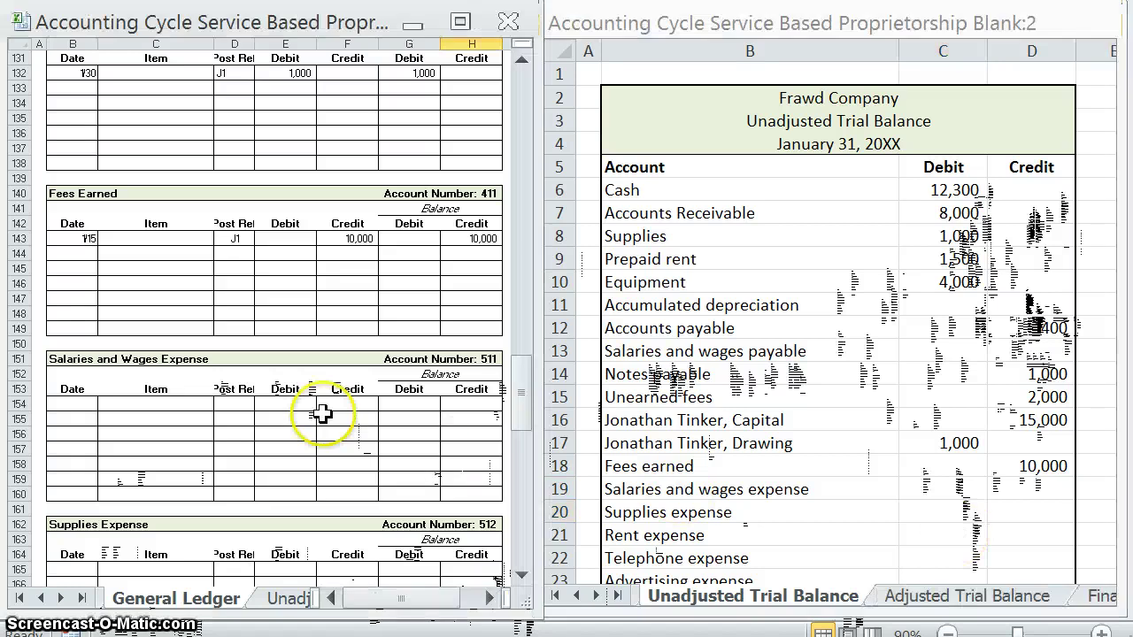
left_click(911, 507)
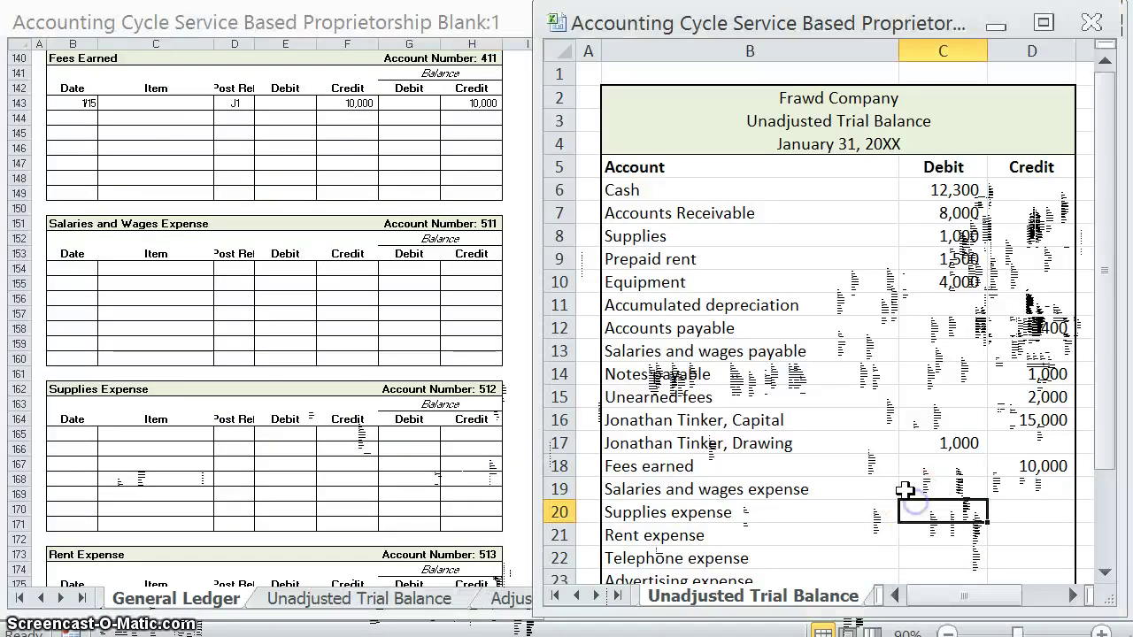
key("Return")
Check the ledger and enter the Telephone expense debit of 200.
left_click(268, 443)
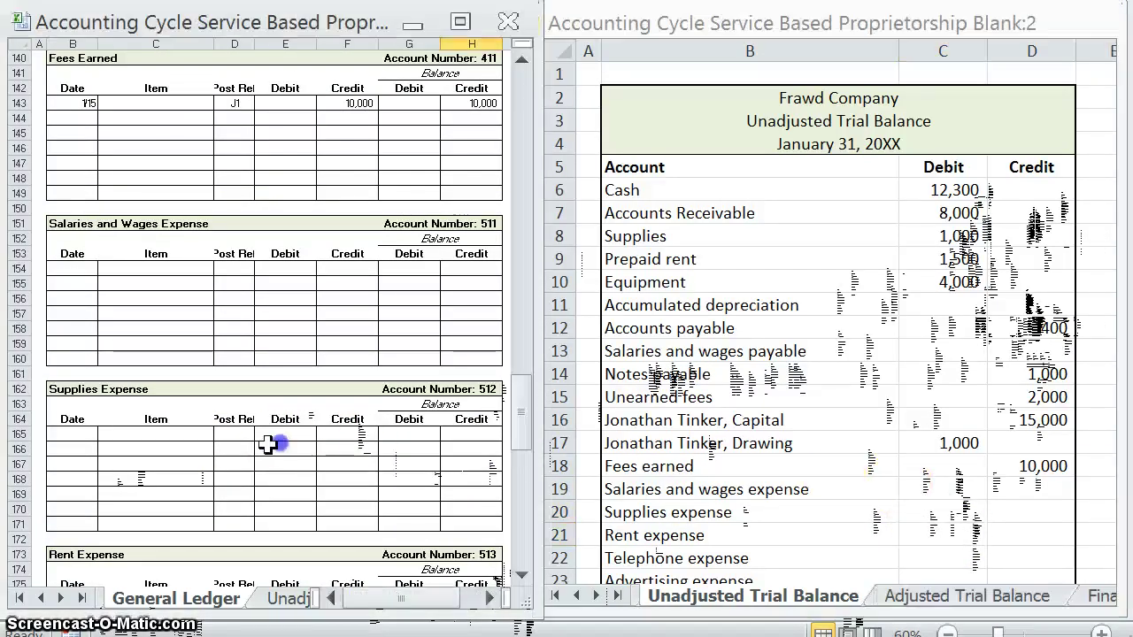
scroll(267, 449, "down", 3)
scroll(266, 449, "down", 3)
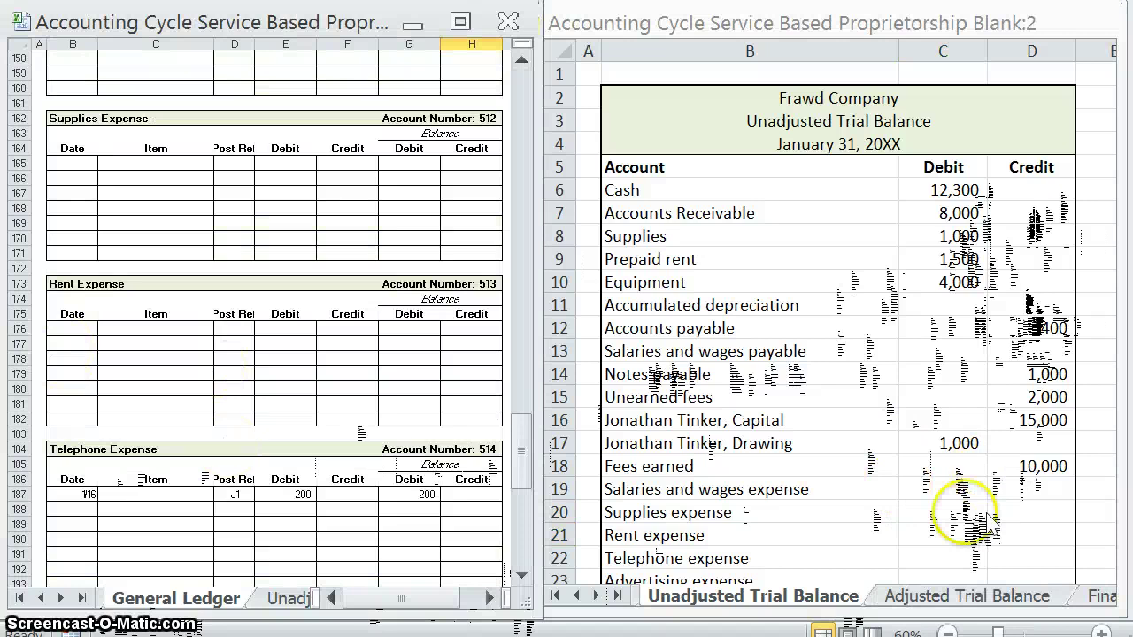
left_click(962, 531)
key("Return")
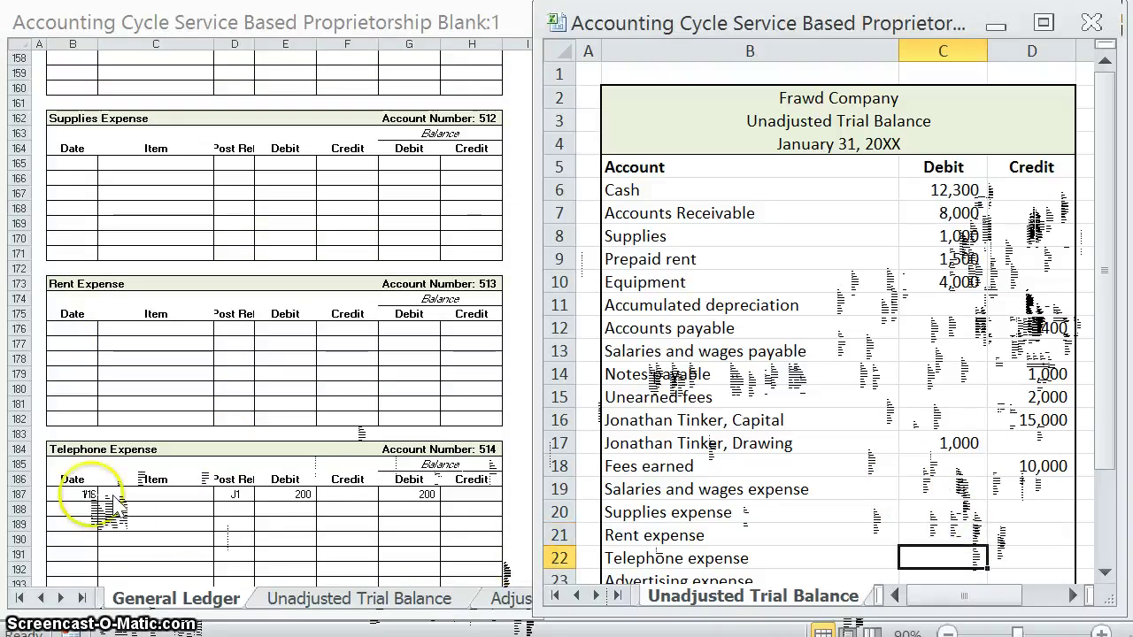
type("200")
key("Return")
Enter the Advertising expense debit of 400 in C23.
left_click(177, 542)
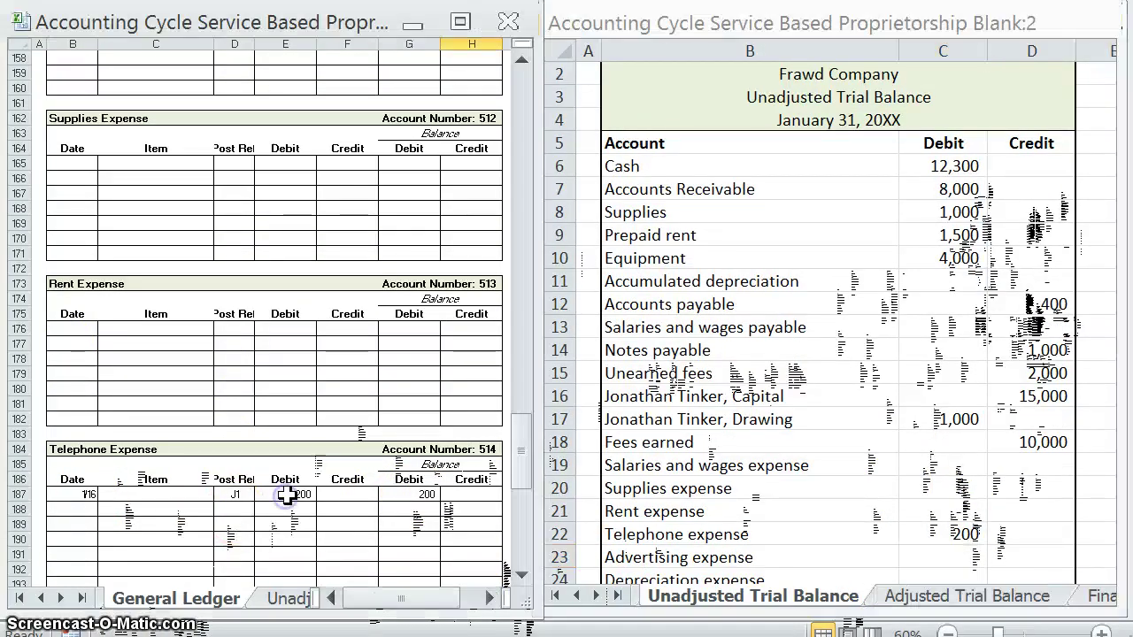
scroll(286, 493, "down", 3)
scroll(286, 493, "down", 3)
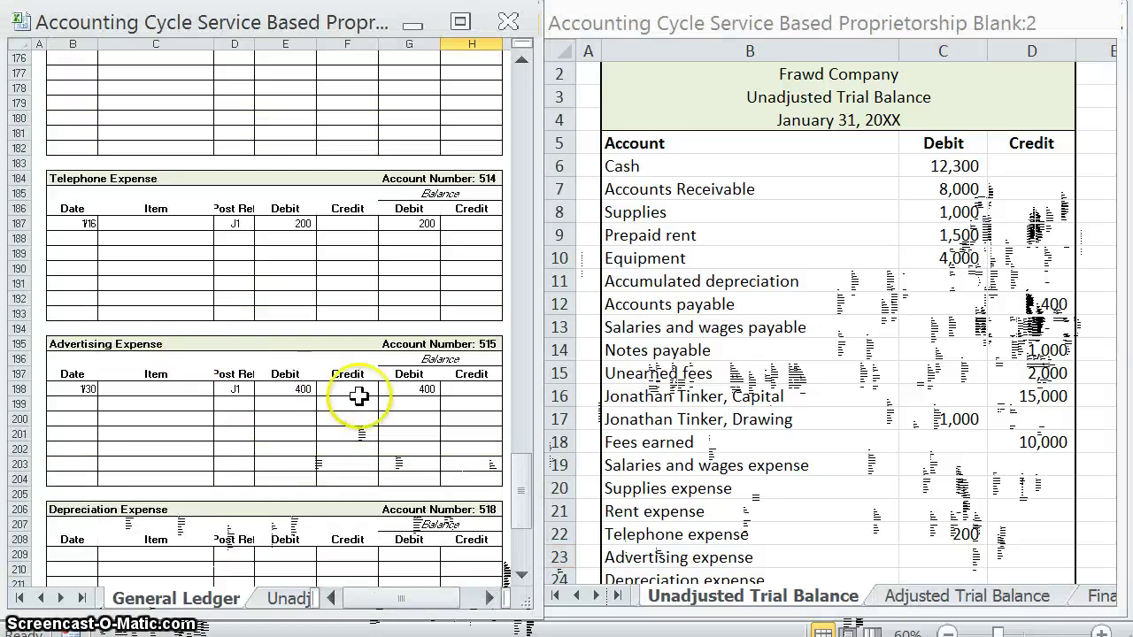
left_click(969, 556)
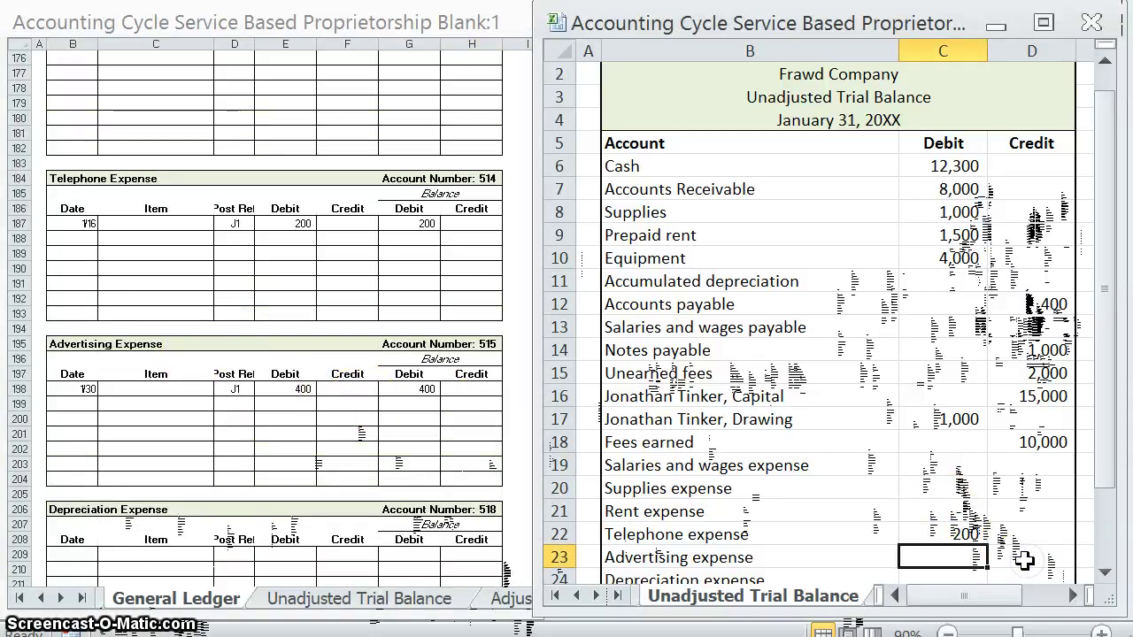
left_click(1010, 551)
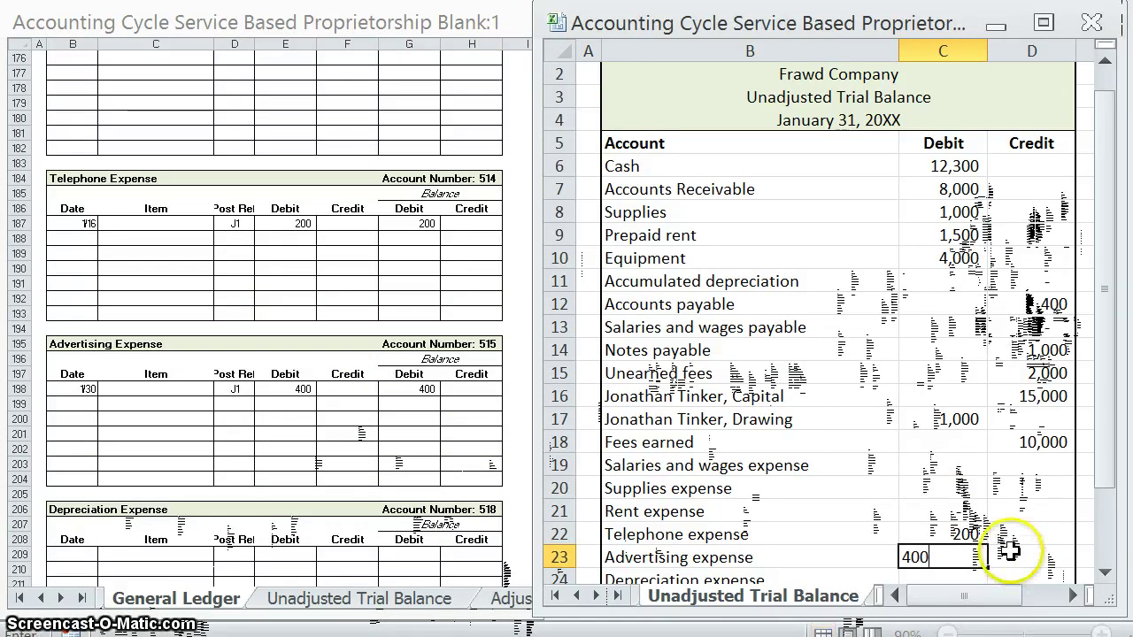
key("Return")
Enter a zero Depreciation expense debit in C24 and move past Miscellaneous expense.
left_click(88, 521)
scroll(131, 510, "down", 3)
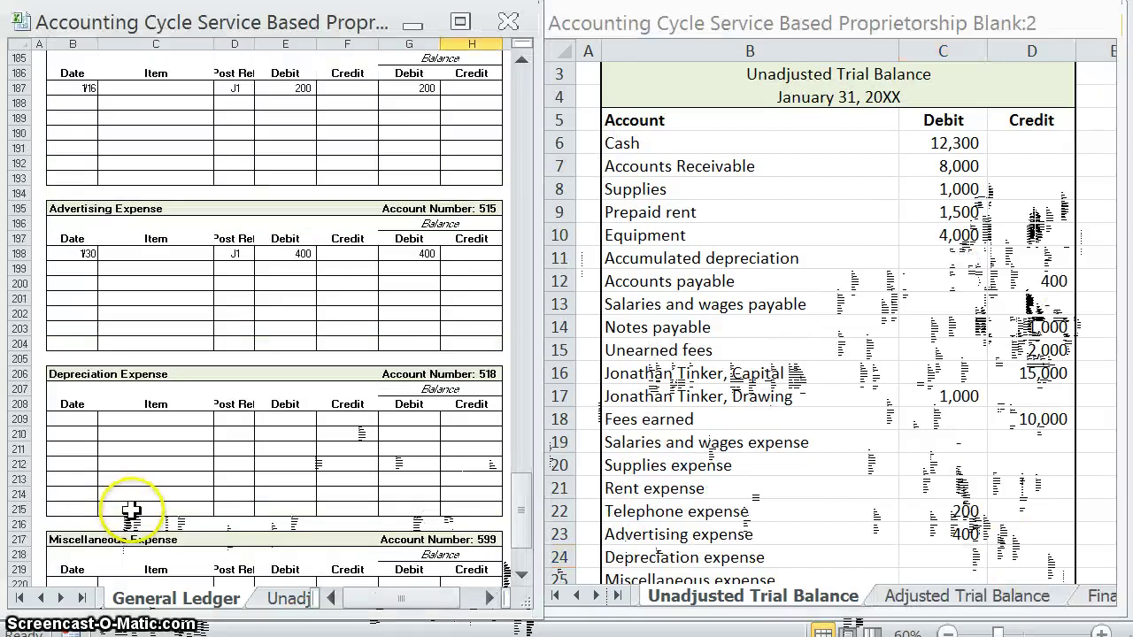
scroll(131, 510, "down", 3)
left_click(940, 556)
type("0")
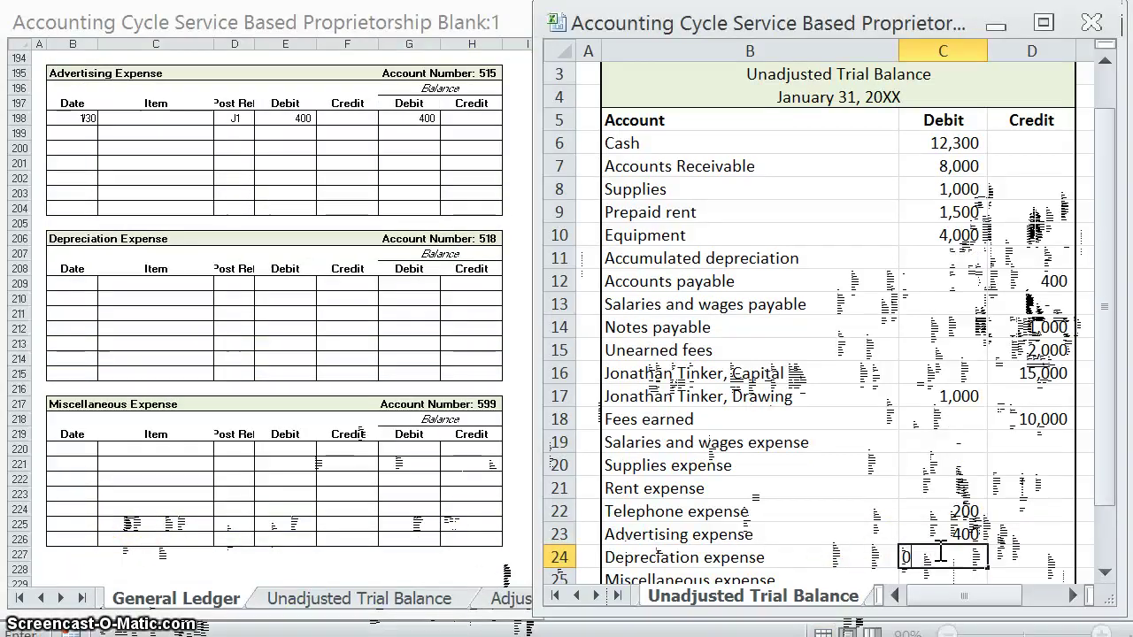
key("Return")
scroll(754, 468, "down", 3)
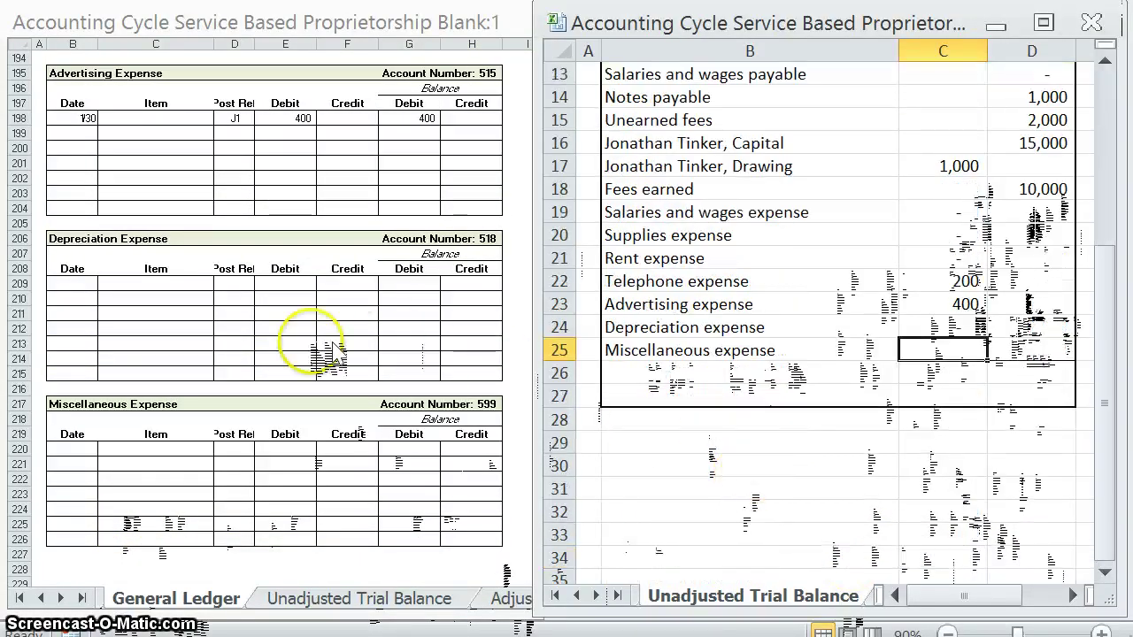
key("Return")
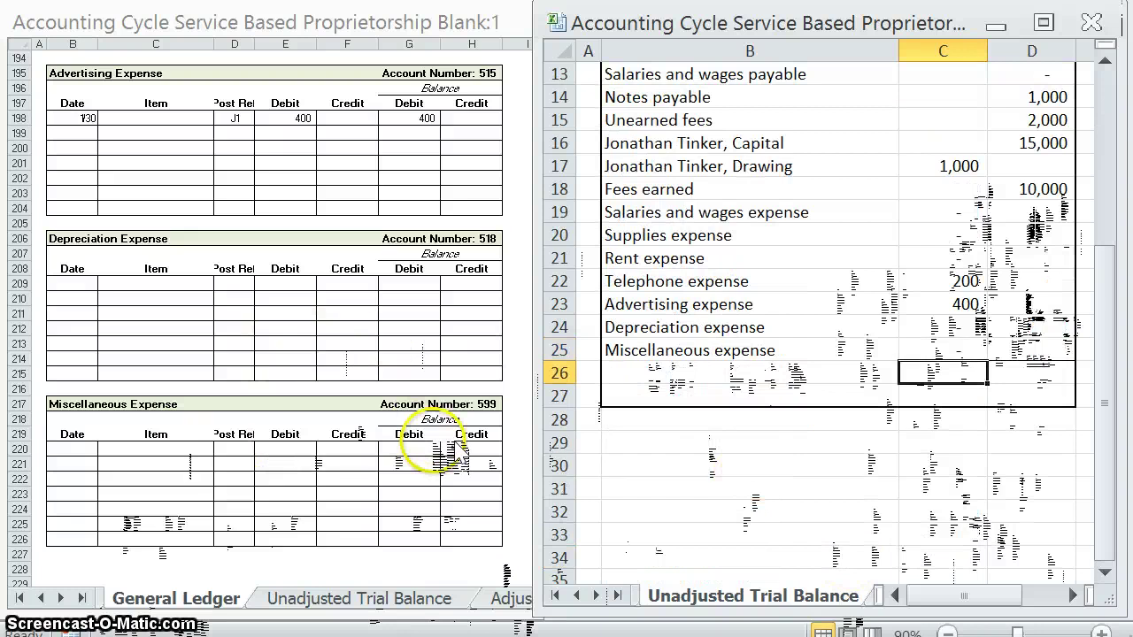
left_click(910, 228)
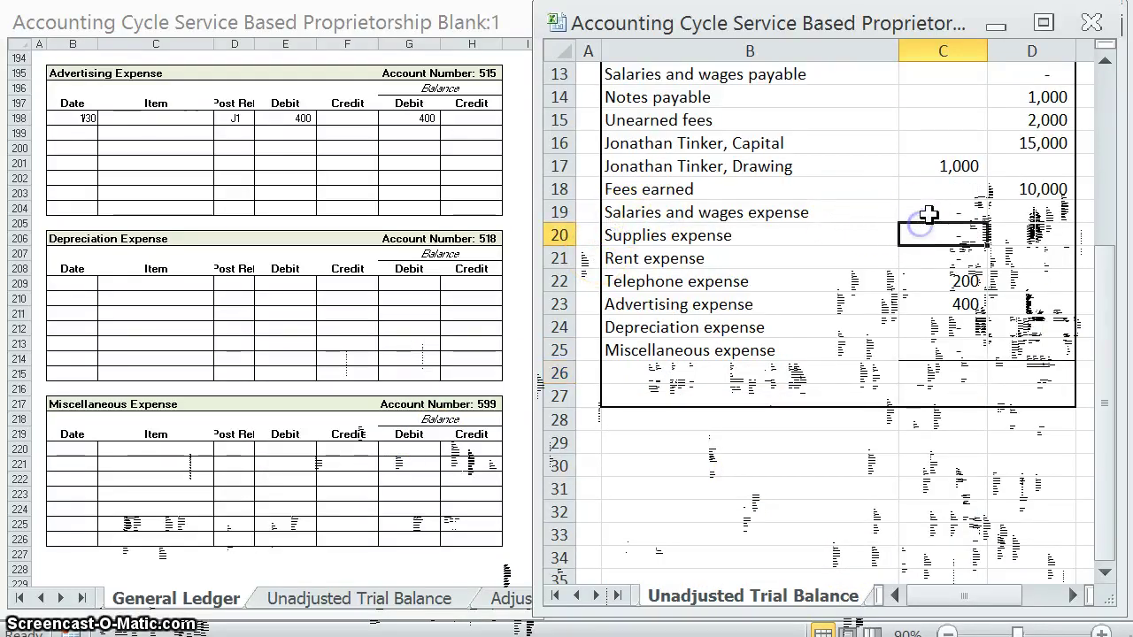
scroll(940, 215, "up", 3)
Place the Chart of Accounts and Dr./Cr. notes beside the ledger and fill unused accounts with zeros.
key("alt+Tab")
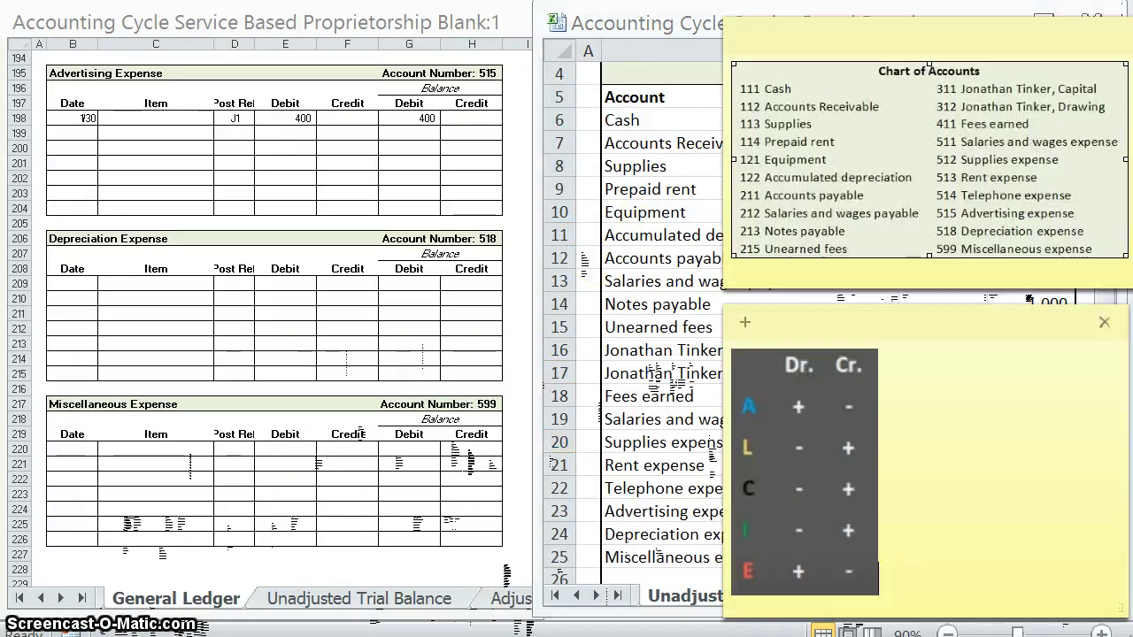
left_click_drag(934, 332, 343, 123)
left_click(938, 22)
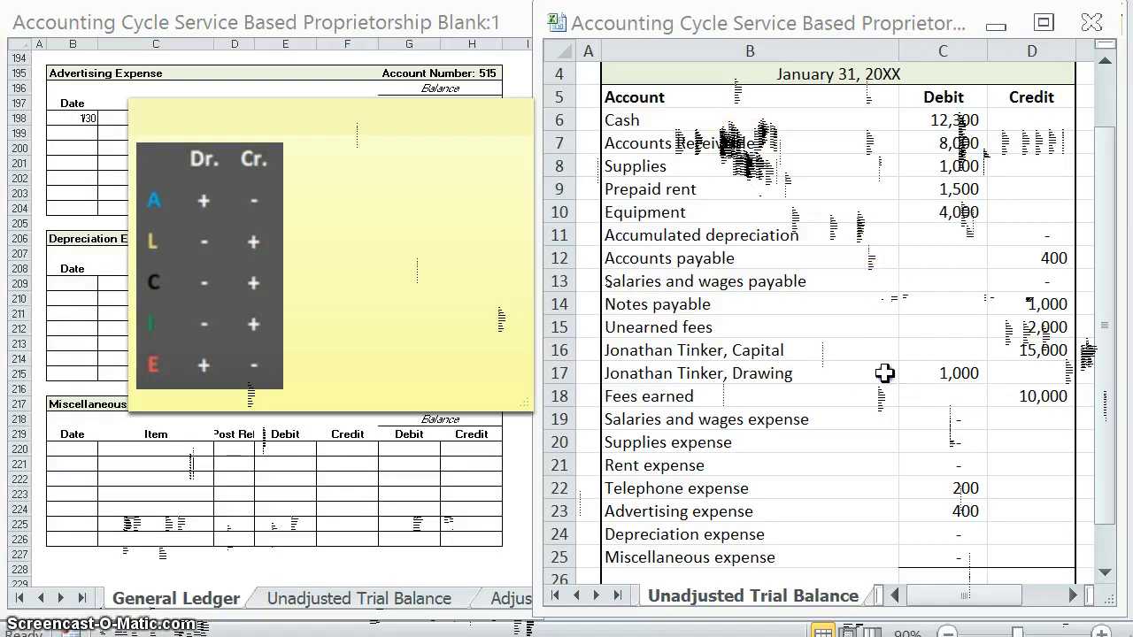
left_click(943, 441)
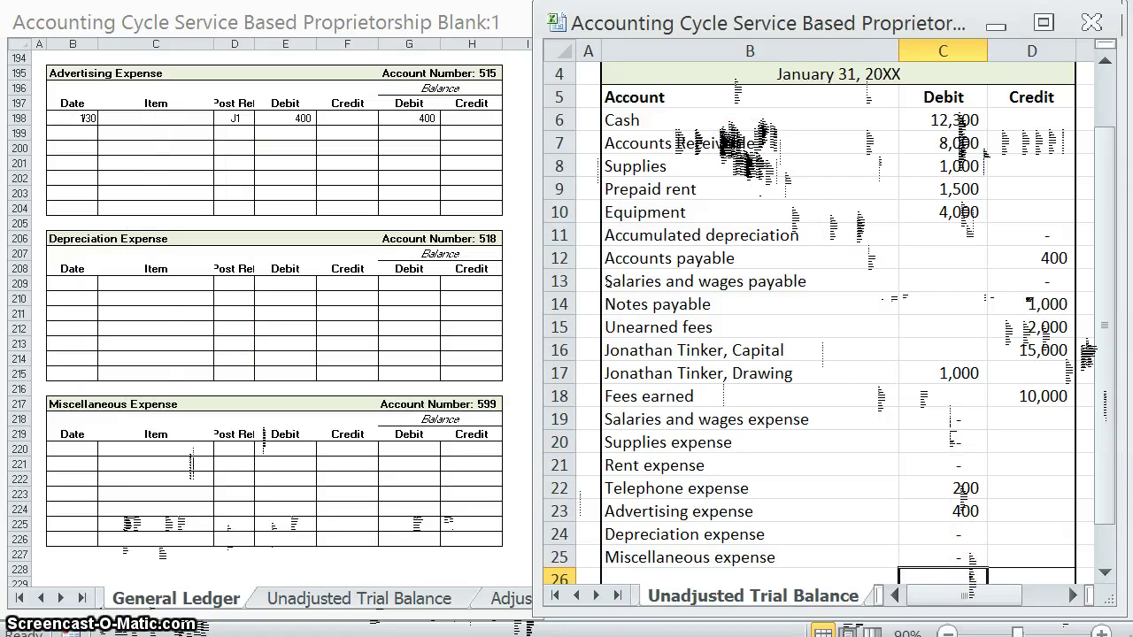
Sum the Debit column C6:C25 in C26, giving 28,400.
key("alt+equal")
left_click_drag(943, 97, 938, 528)
key("Return")
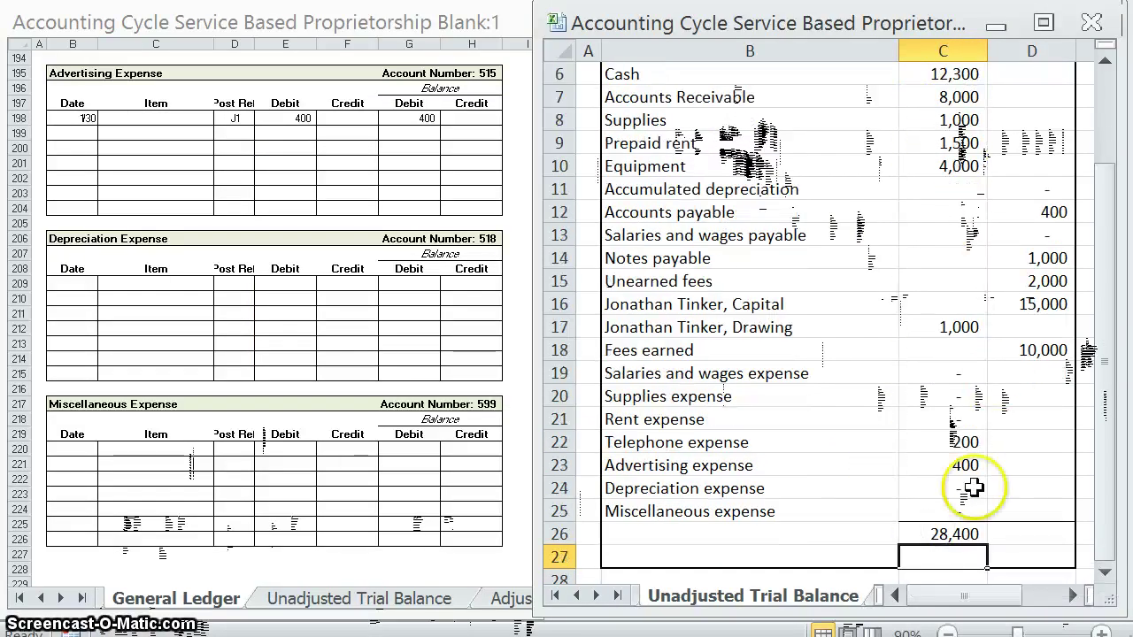
left_click(969, 533)
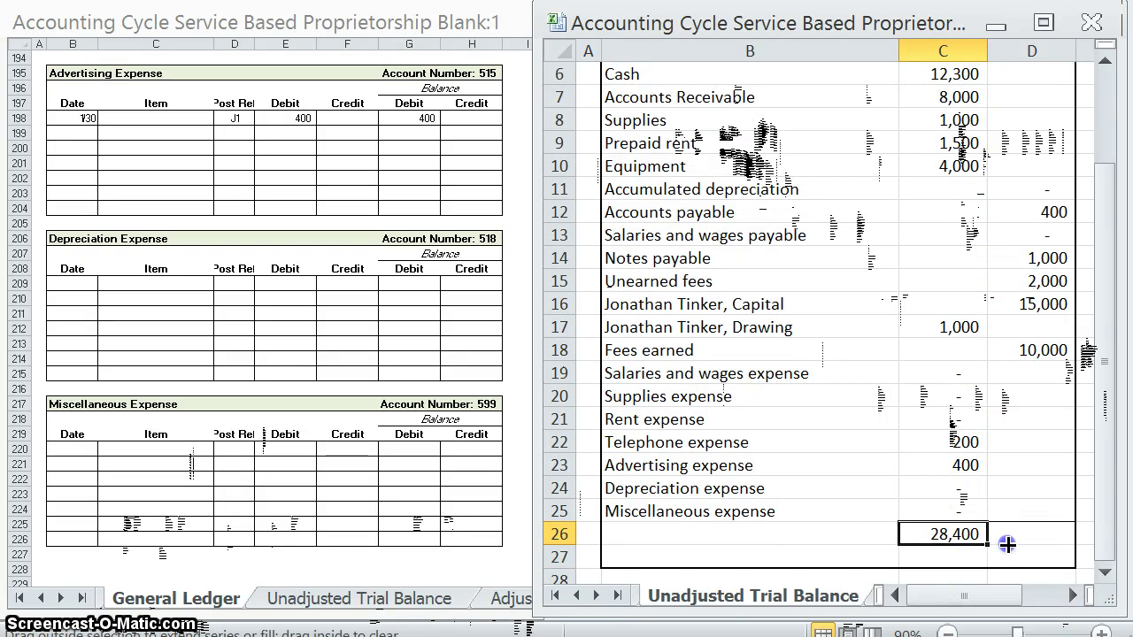
left_click_drag(1037, 543, 1031, 545)
left_click(999, 554)
left_click(945, 536)
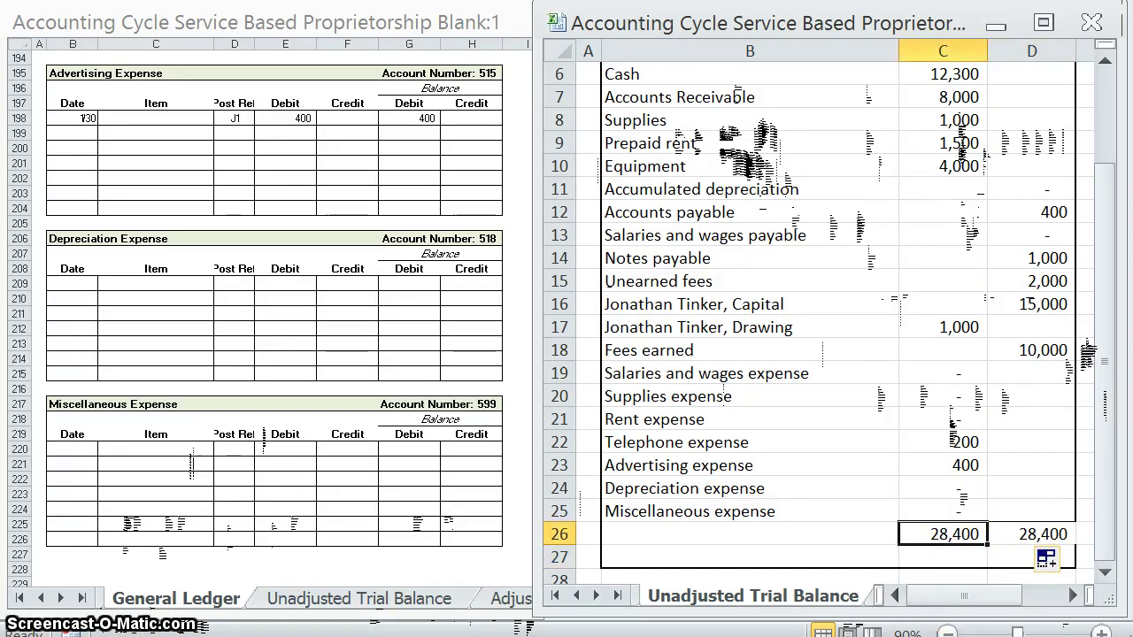
Sum the Credit column D6:D25 in D26, also totalling 28,400.
left_click(1023, 534)
key("alt+equal")
left_click_drag(1034, 511, 1021, 142)
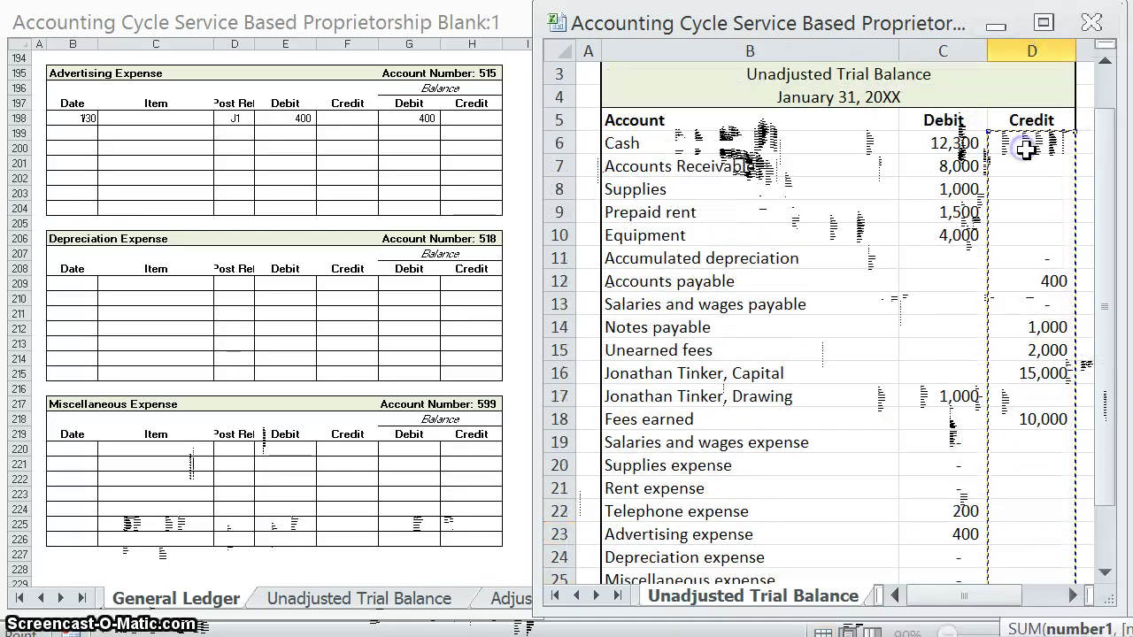
key("Return")
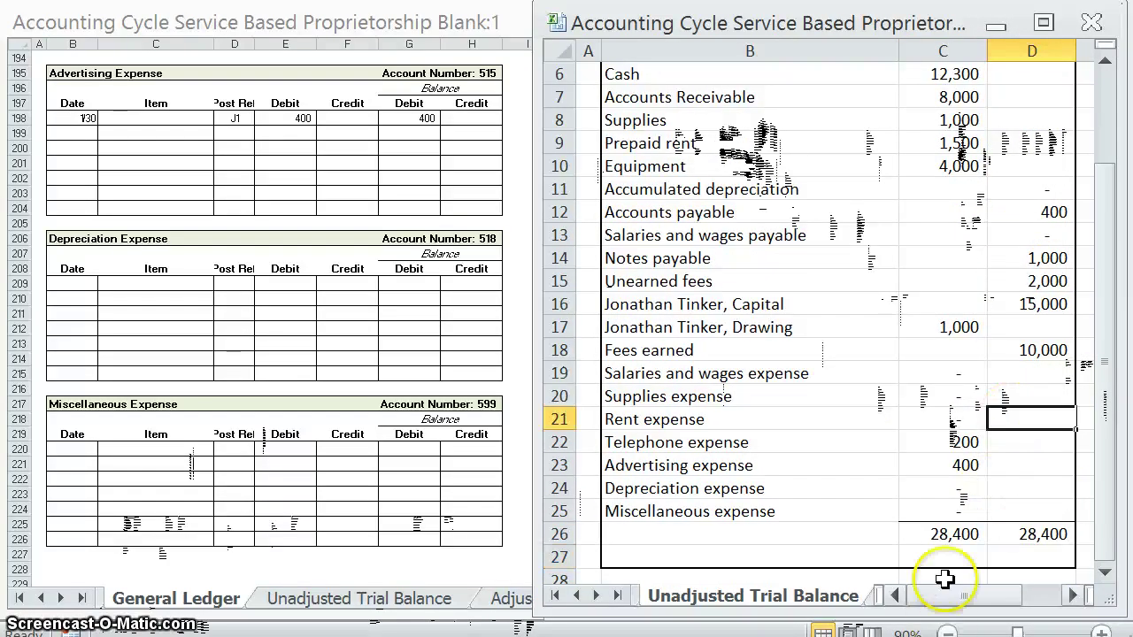
left_click_drag(943, 534, 1025, 534)
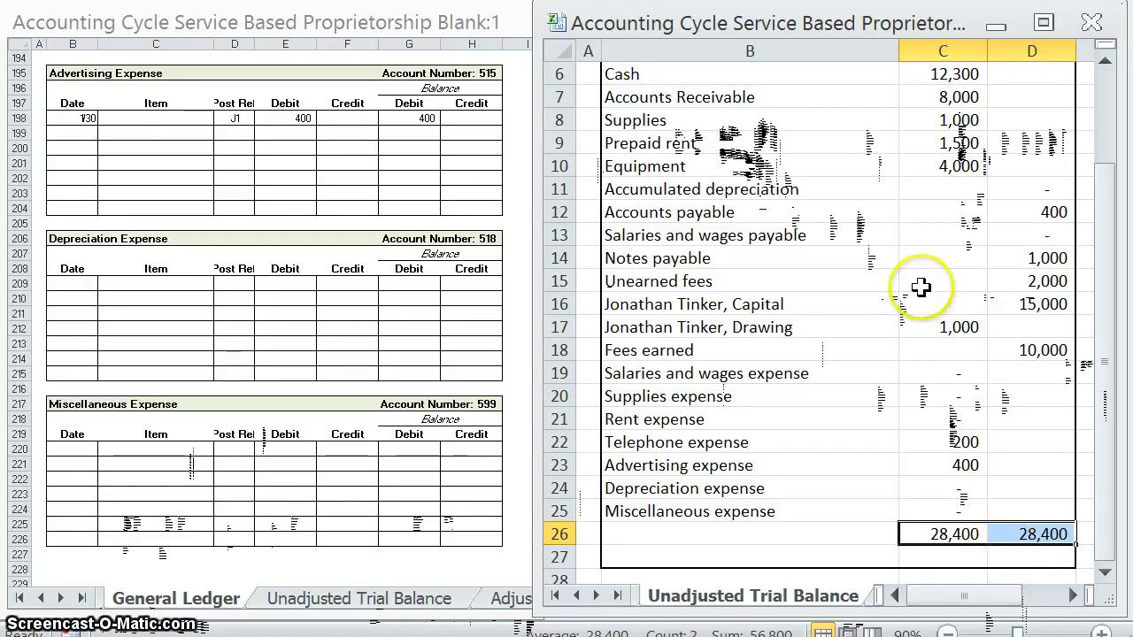
scroll(911, 288, "up", 2)
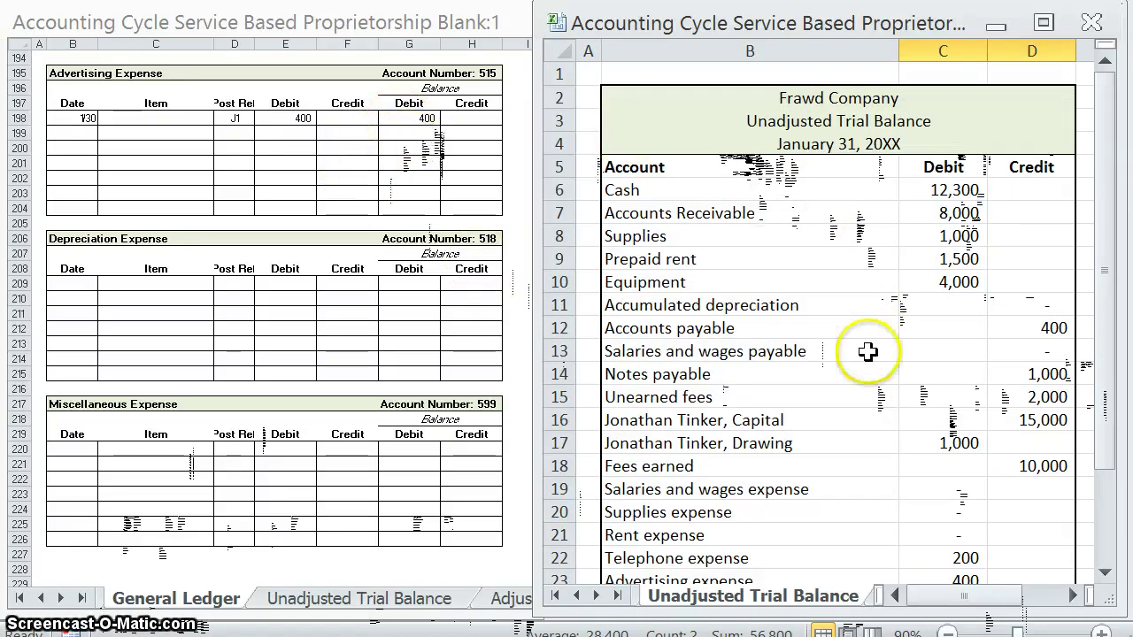
scroll(899, 385, "down", 3)
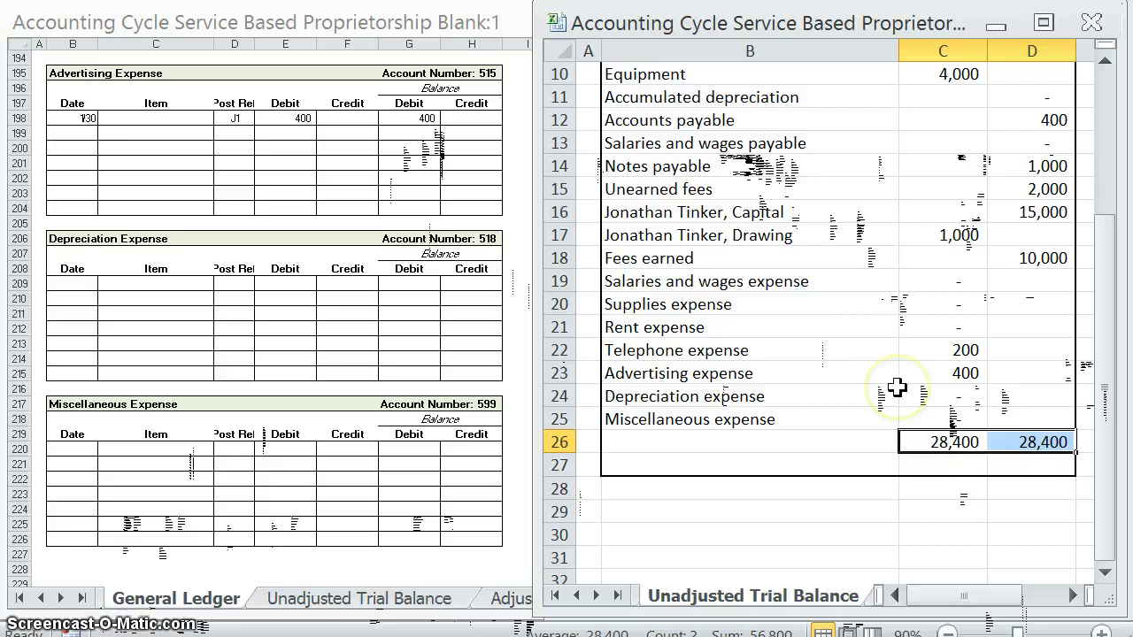
scroll(914, 363, "up", 3)
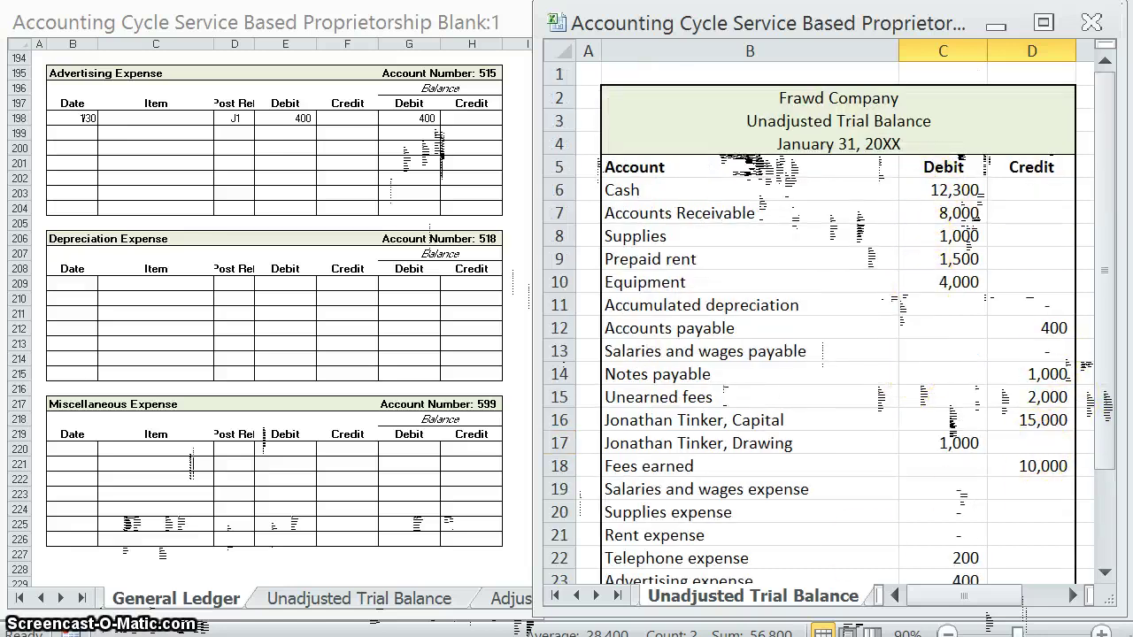
scroll(969, 509, "down", 3)
left_click(1007, 440)
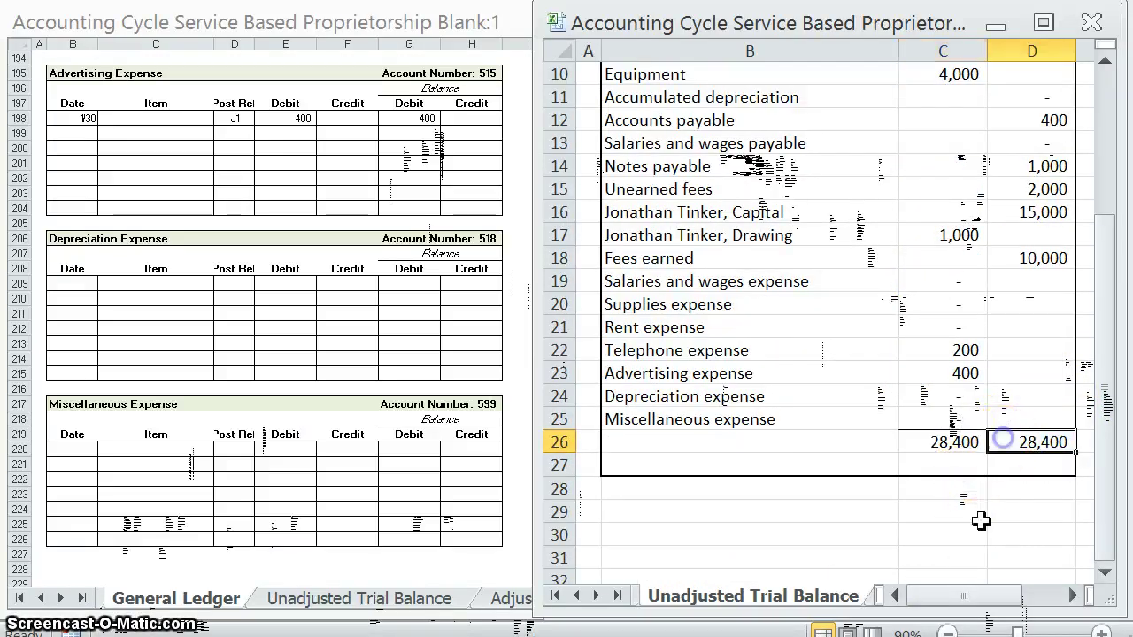
left_click(945, 374)
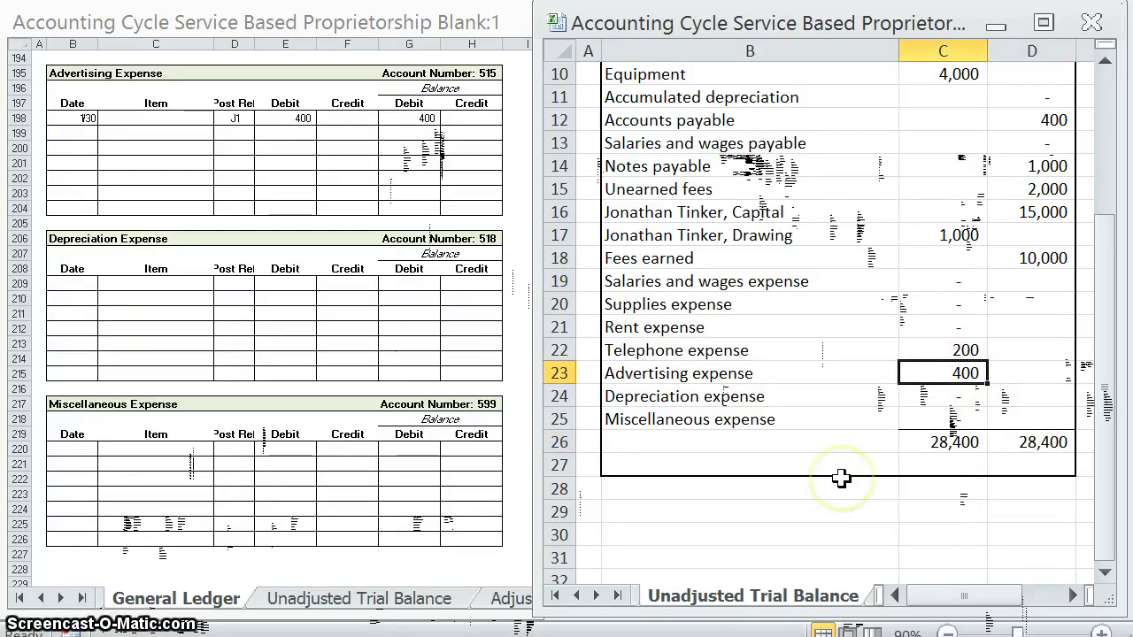